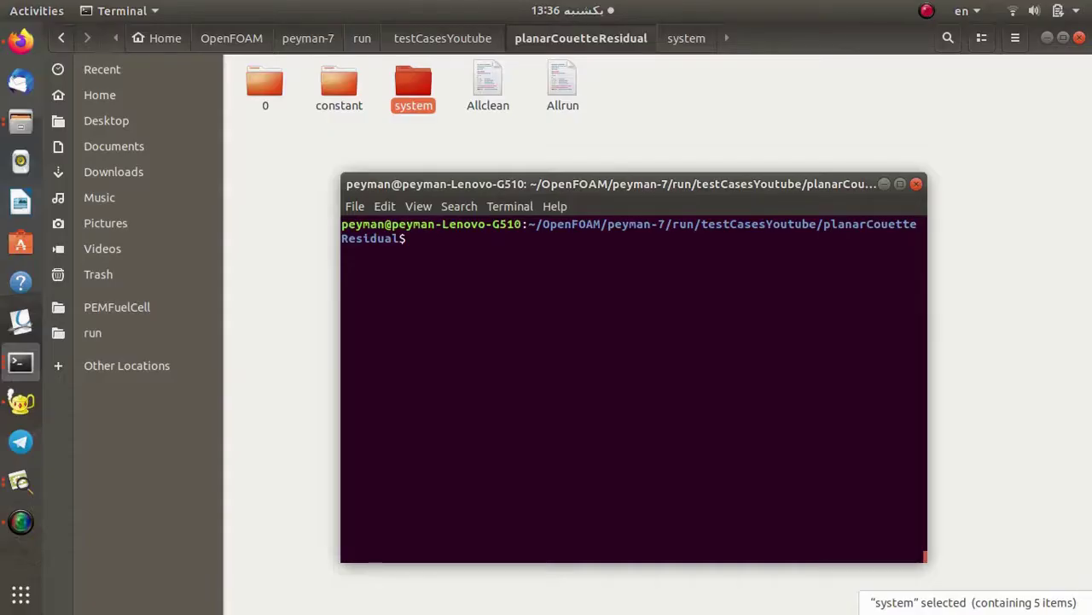
# Load the OpenFOAM 7 environment in the terminal with the of7 command
pyautogui.write('o7')
pyautogui.press('Return')
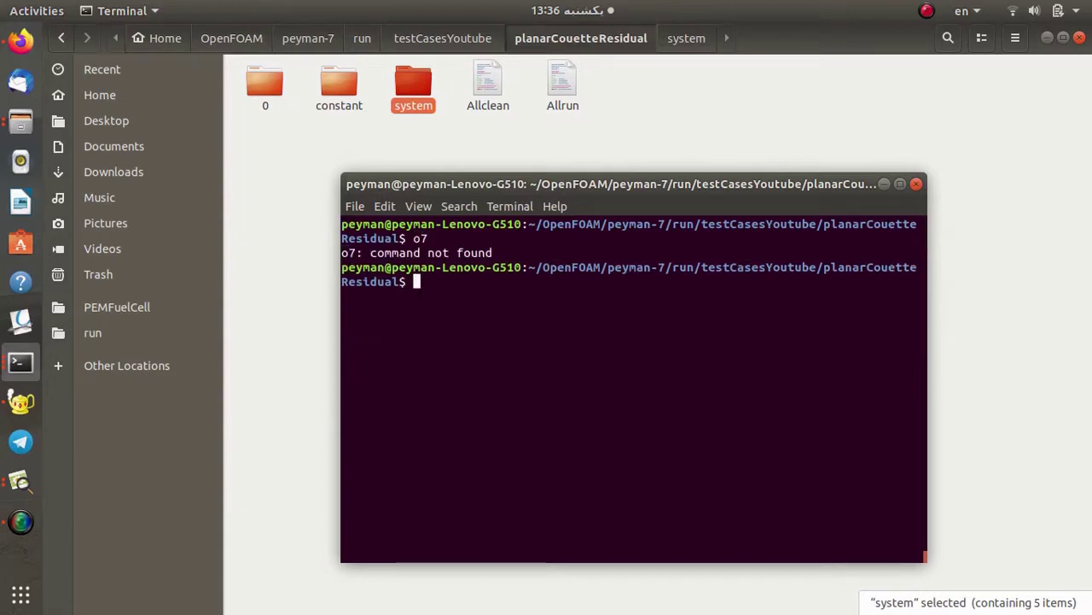
pyautogui.write('of7')
pyautogui.press('Return')
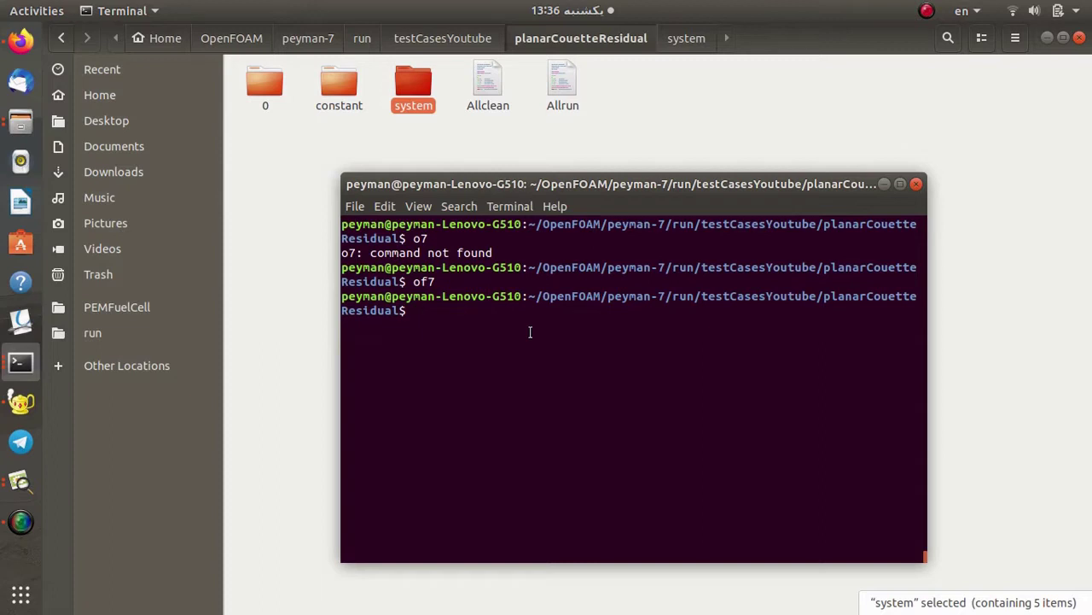
# Copy the residuals function file into the case by running foamGet residuals and choosing file number 1
pyautogui.write('foamGet res')
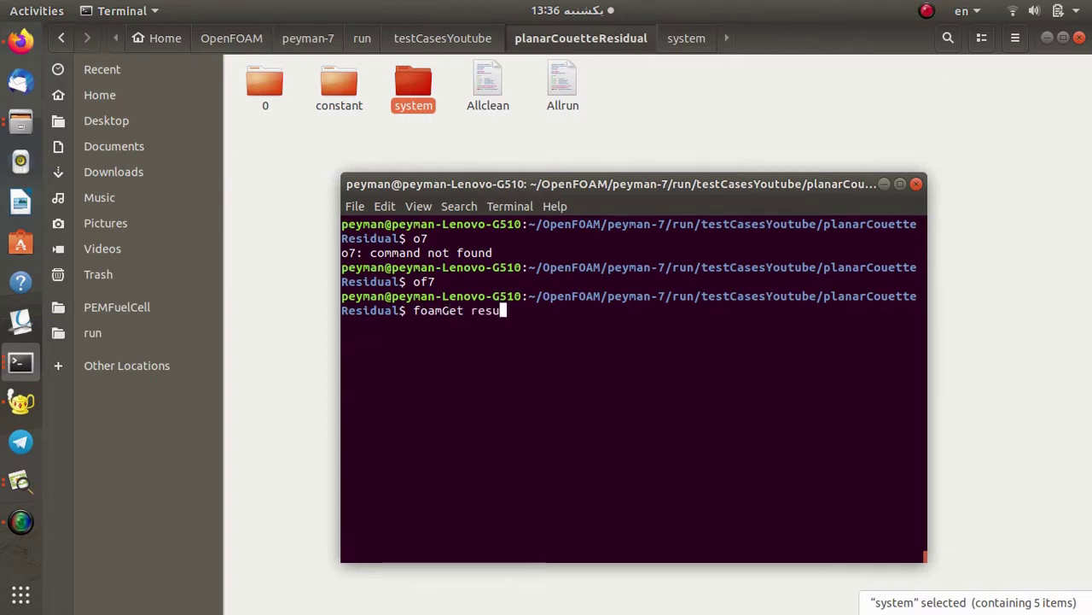
pyautogui.write('iduals')
pyautogui.press('Return')
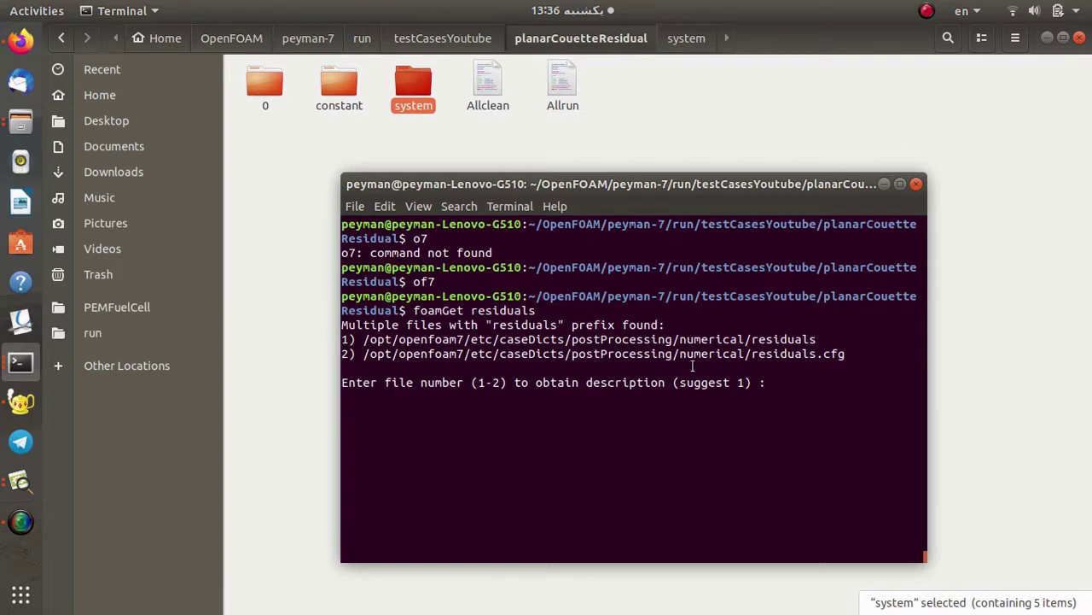
pyautogui.write('1')
pyautogui.press('Return')
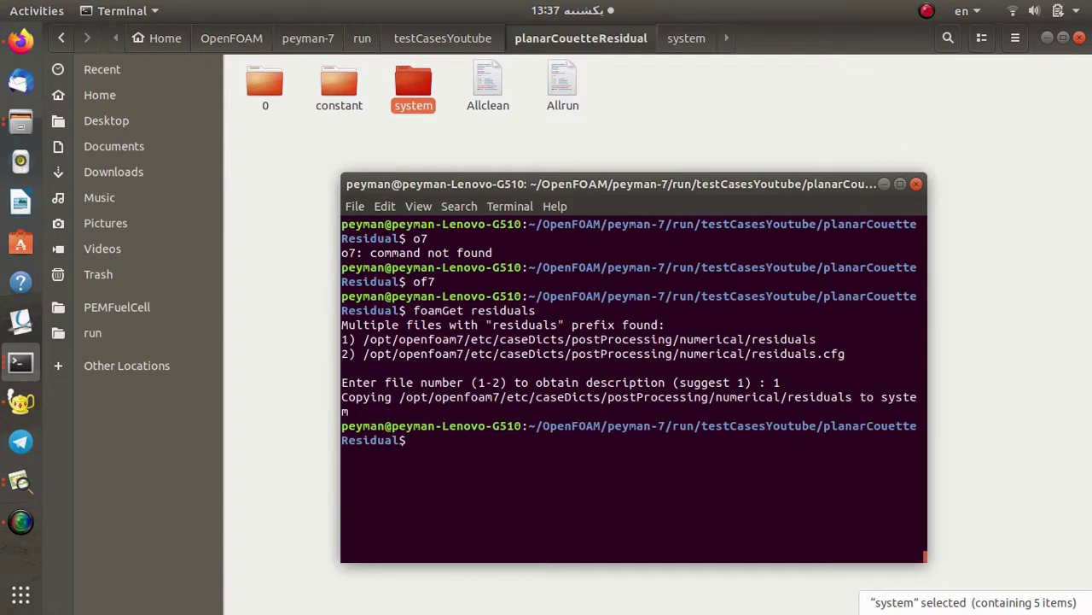
# List the contents of the case's system directory and look for the residuals file
pyautogui.write('ls system/')
pyautogui.press('Return')
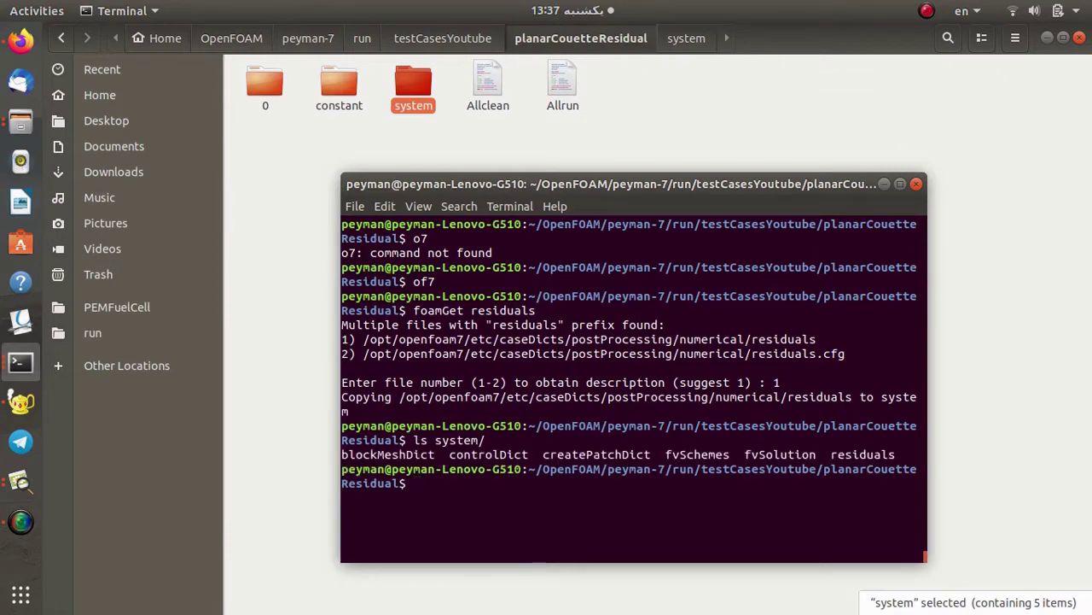
pyautogui.doubleClick(862, 454)
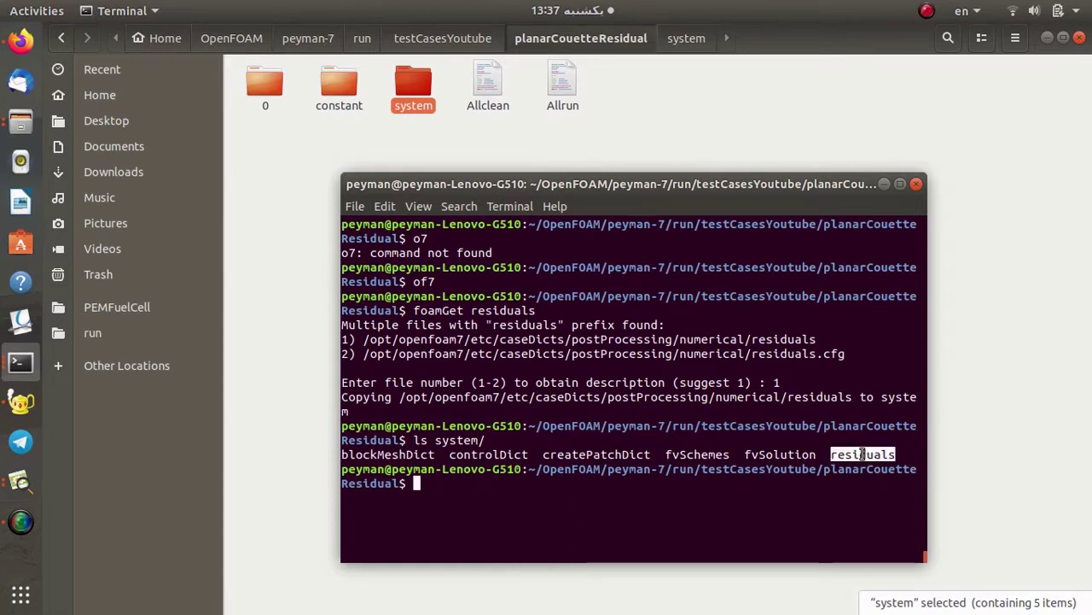
# Open the residuals file from the case's system folder in Geany
pyautogui.doubleClick(409, 89)
pyautogui.rightClick(639, 95)
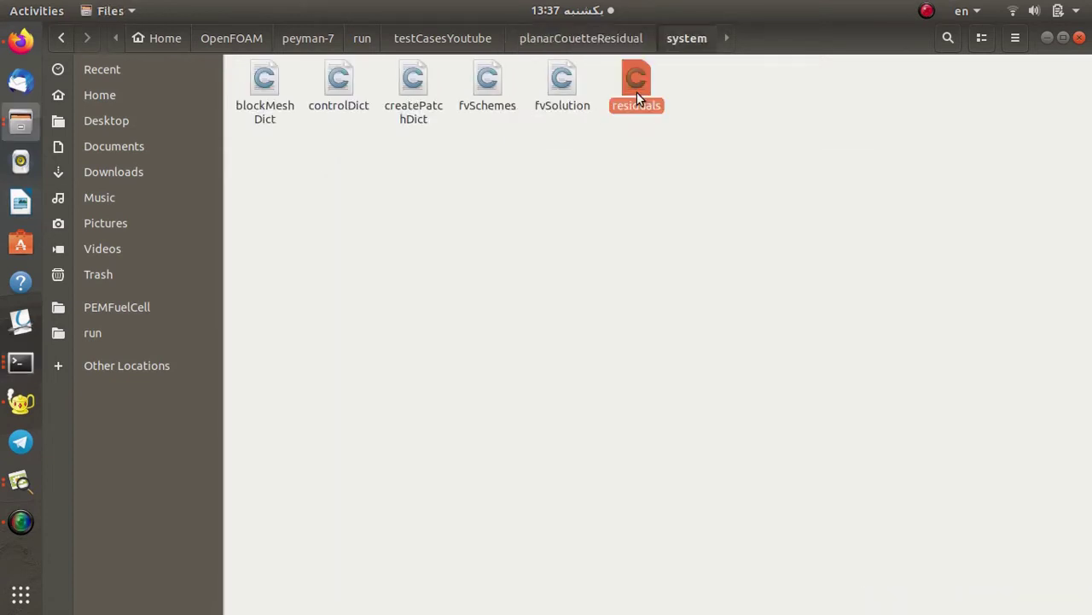
pyautogui.click(675, 123)
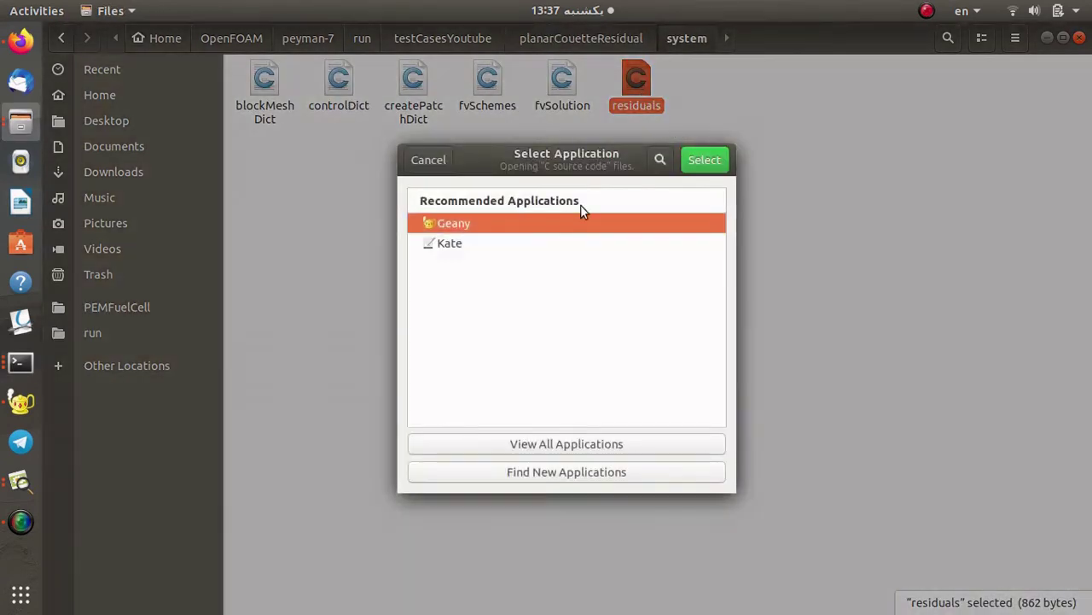
pyautogui.click(705, 158)
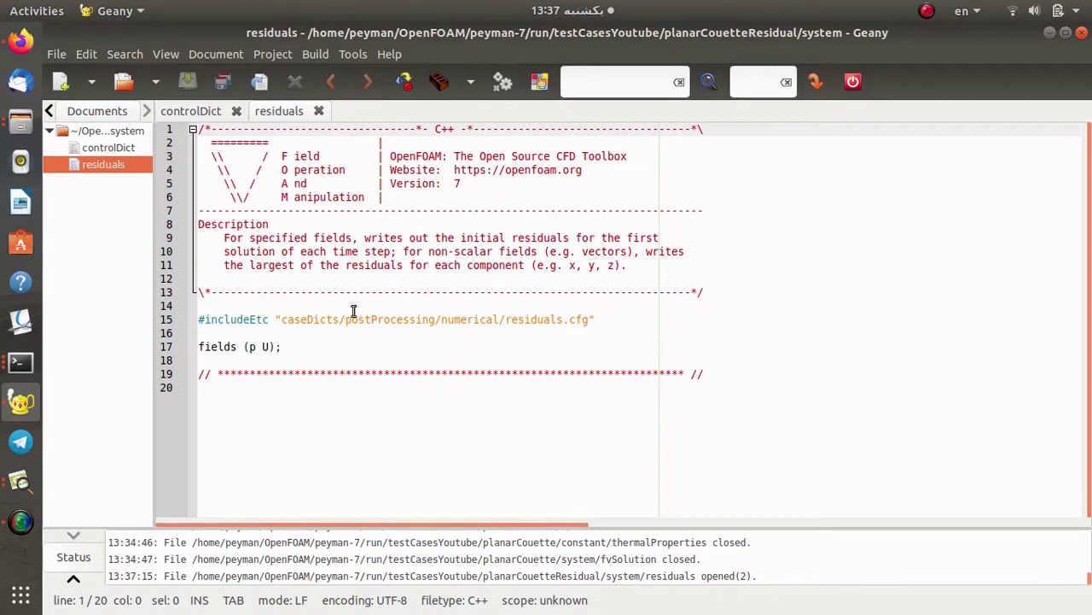
# Replace the U field with T in the fields entry of the residuals file, giving fields (p T)
pyautogui.click(269, 351)
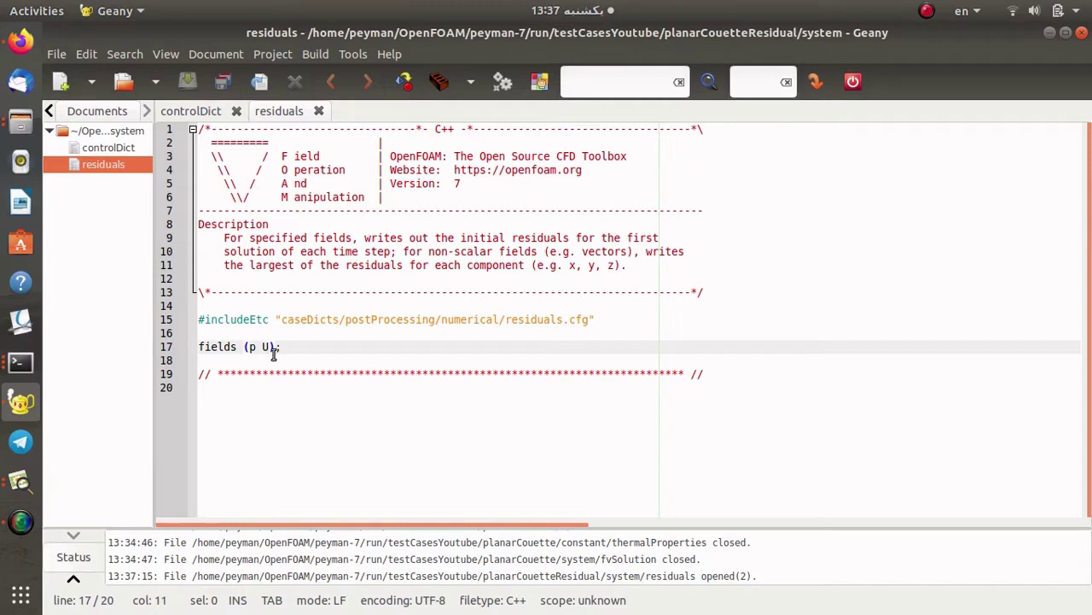
pyautogui.press('BackSpace')
pyautogui.write('T')
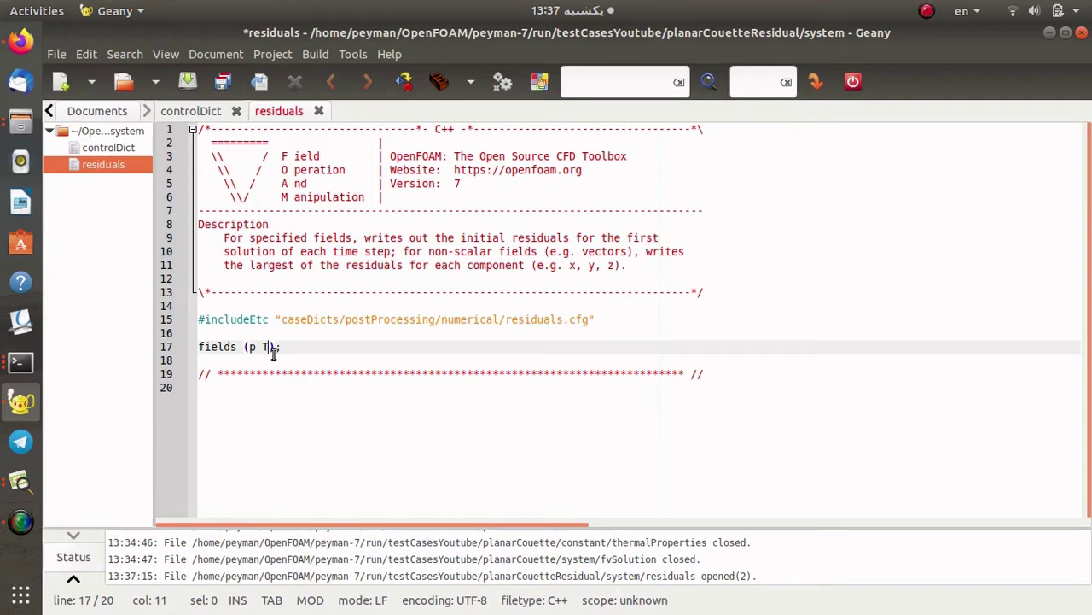
# Open controlDict from the system folder in Geany and review its settings down to the end of the file
pyautogui.click(1049, 37)
pyautogui.rightClick(335, 87)
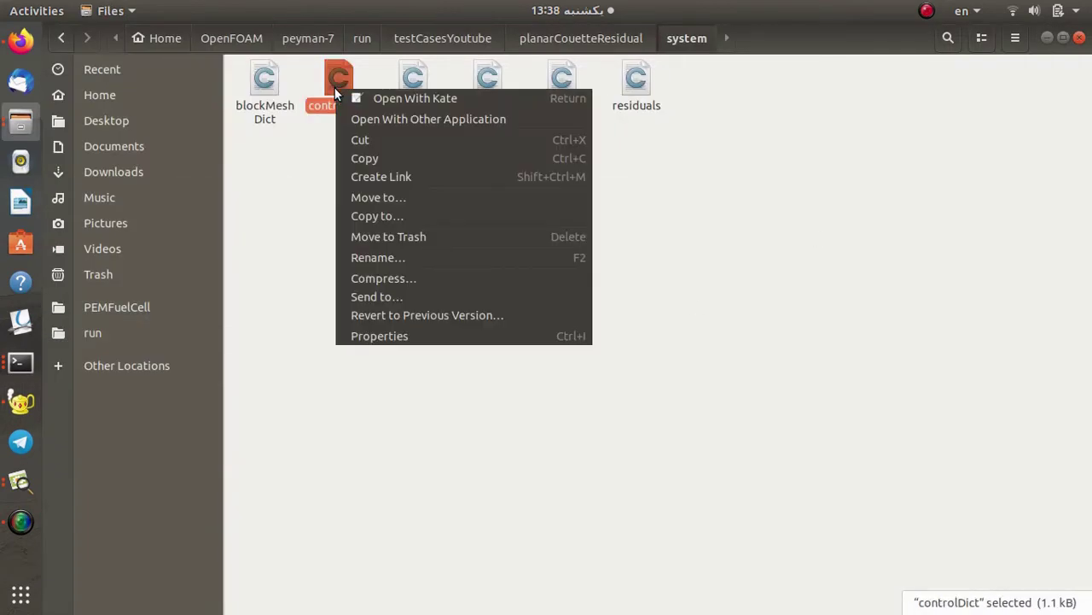
pyautogui.click(414, 119)
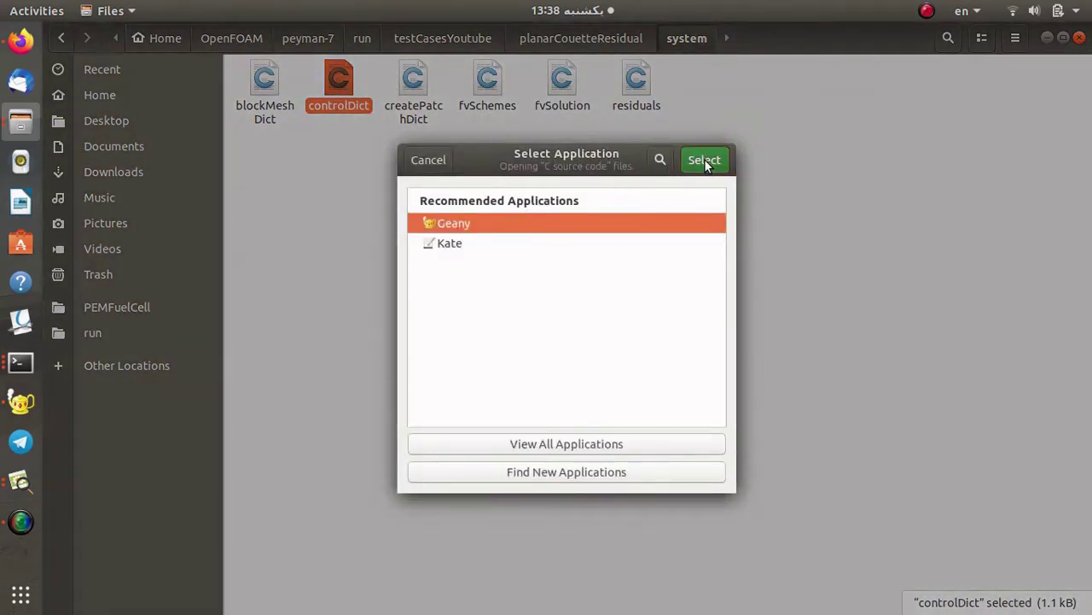
pyautogui.click(705, 160)
pyautogui.scroll(5, 566, 261)
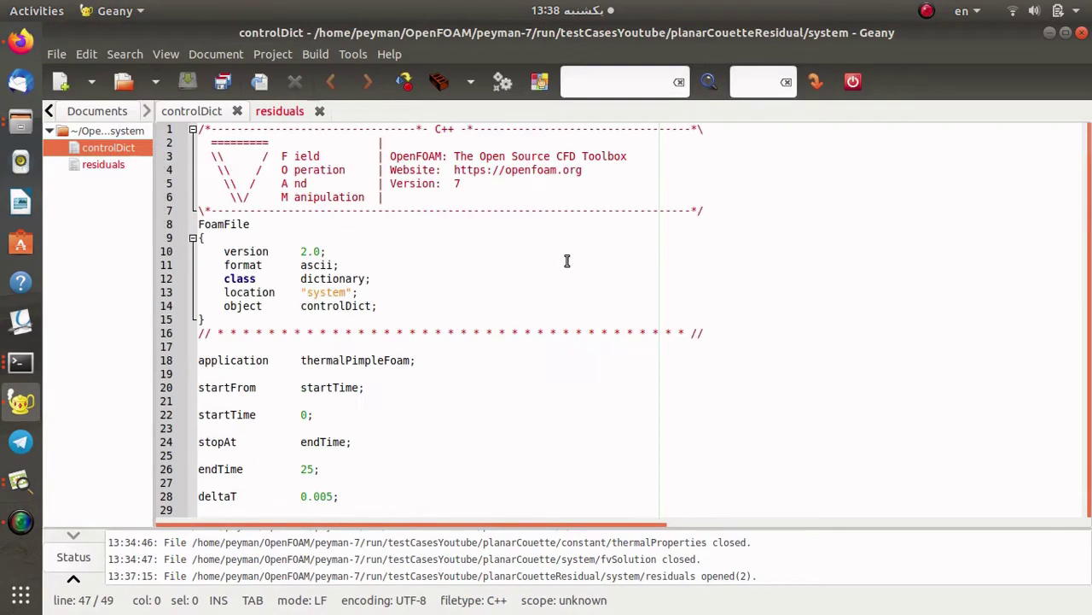
pyautogui.scroll(-5, 567, 261)
pyautogui.scroll(5, 566, 260)
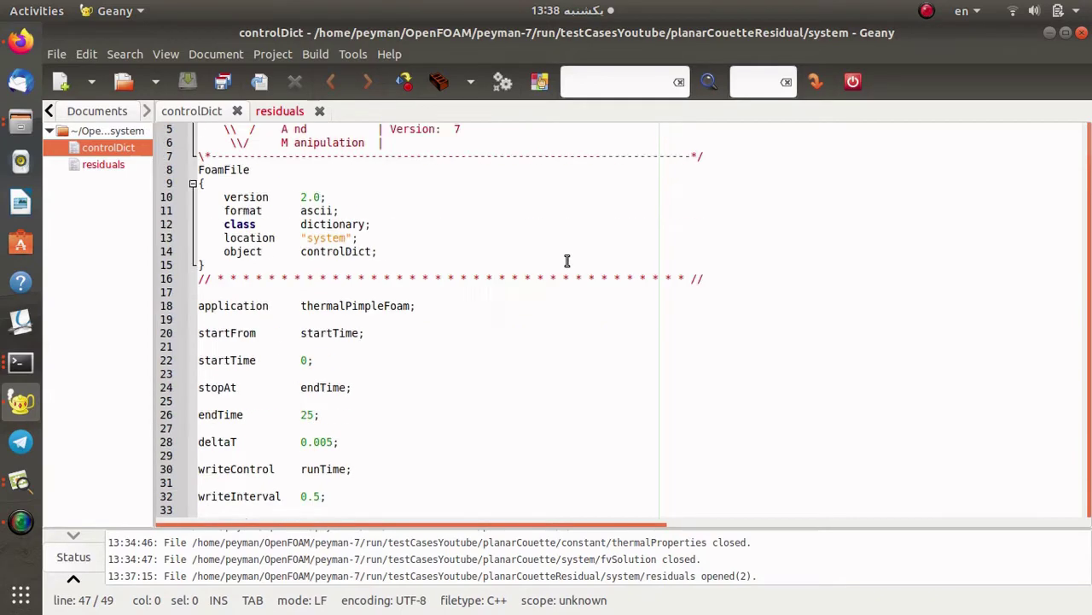
pyautogui.scroll(-5, 566, 260)
pyautogui.scroll(-1, 567, 261)
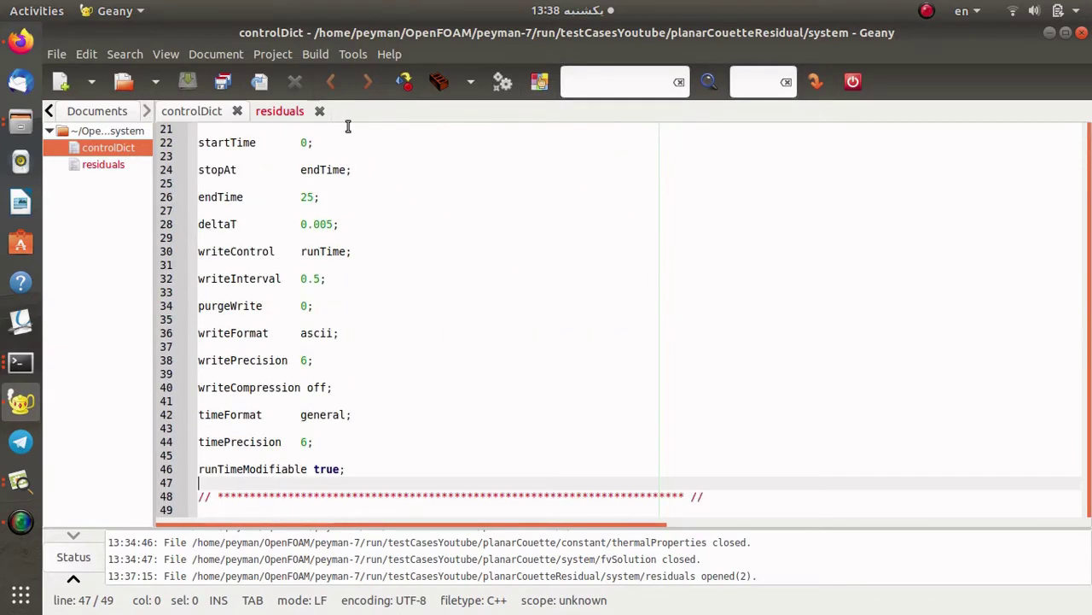
# Save the edited residuals file and return to controlDict
pyautogui.click(280, 111)
pyautogui.hotkey('ctrl', 's')
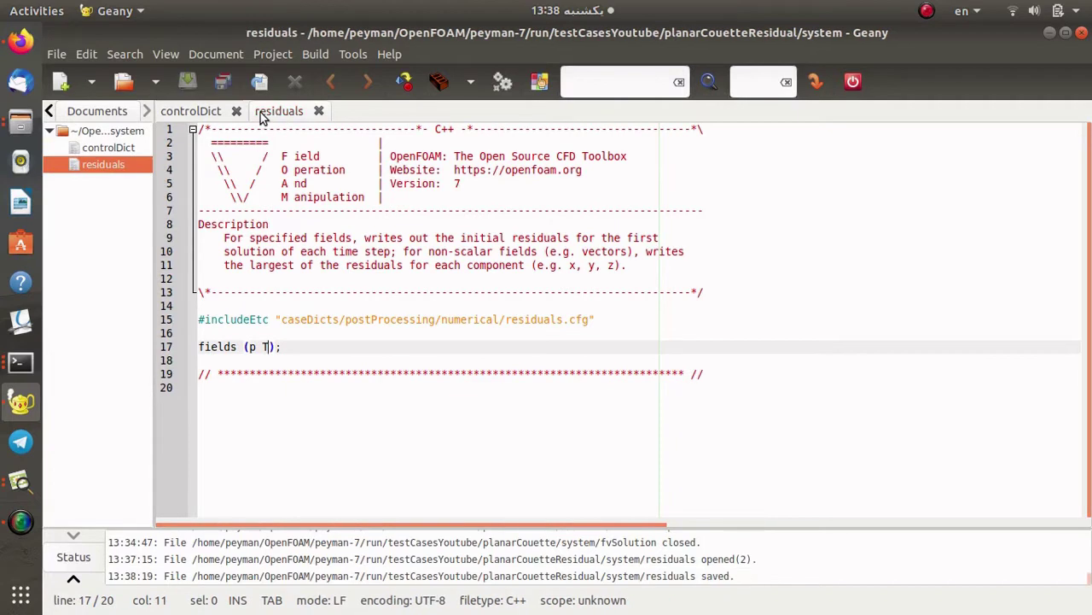
pyautogui.click(190, 112)
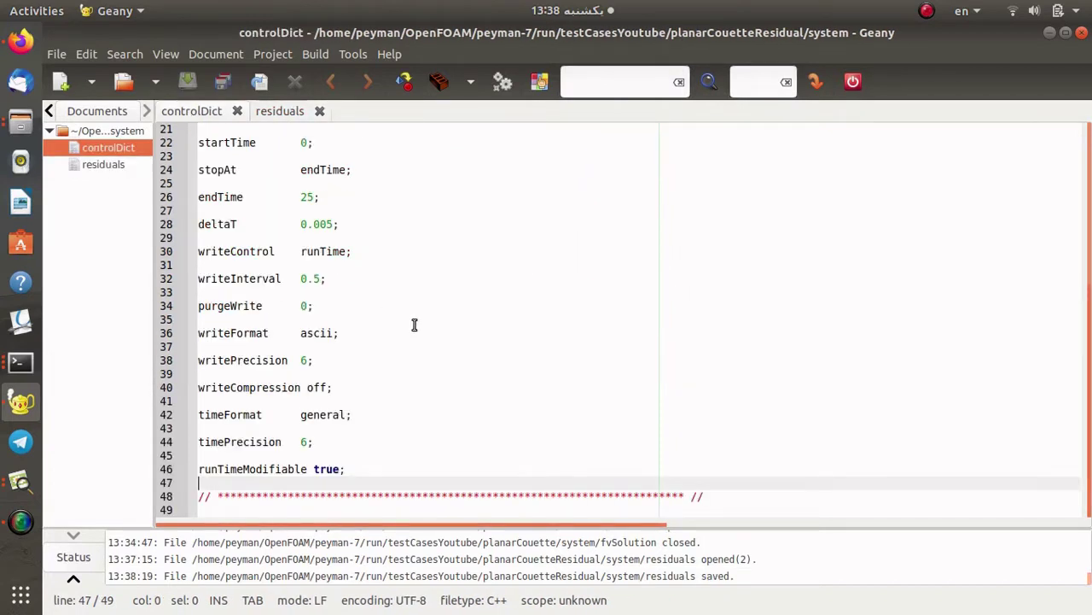
# Add a functions block containing #includeFunc residuals after runTimeModifiable in controlDict, enclosed between two comment lines of slashes
pyautogui.write('////////////////////////////////////  ////////////////////////////////////')
pyautogui.scroll(-1, 414, 324)
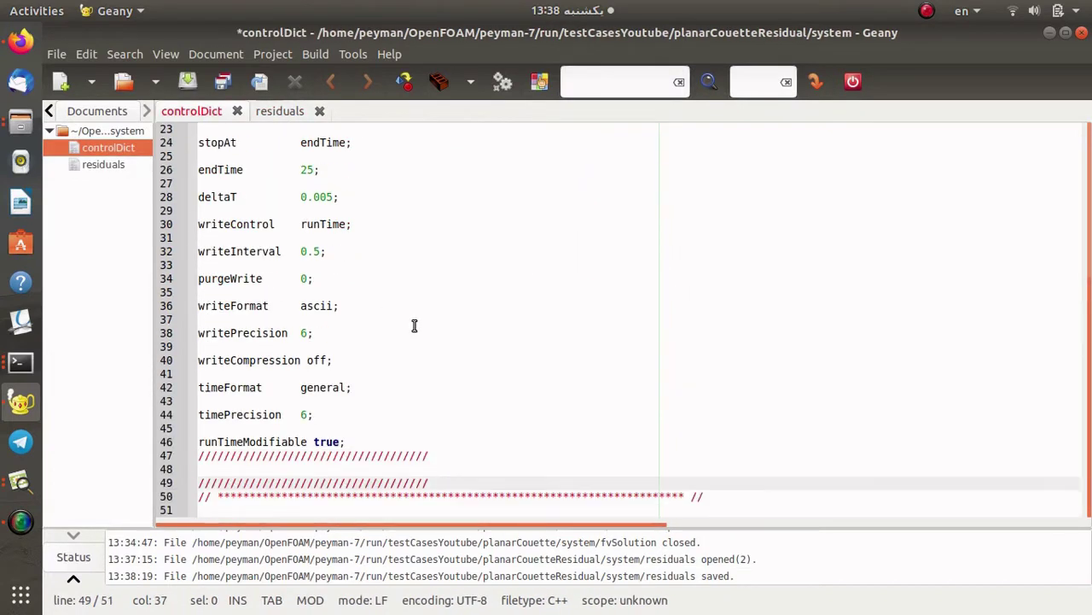
pyautogui.click(353, 476)
pyautogui.write('functions     {     #includeFunc  residuals     }')
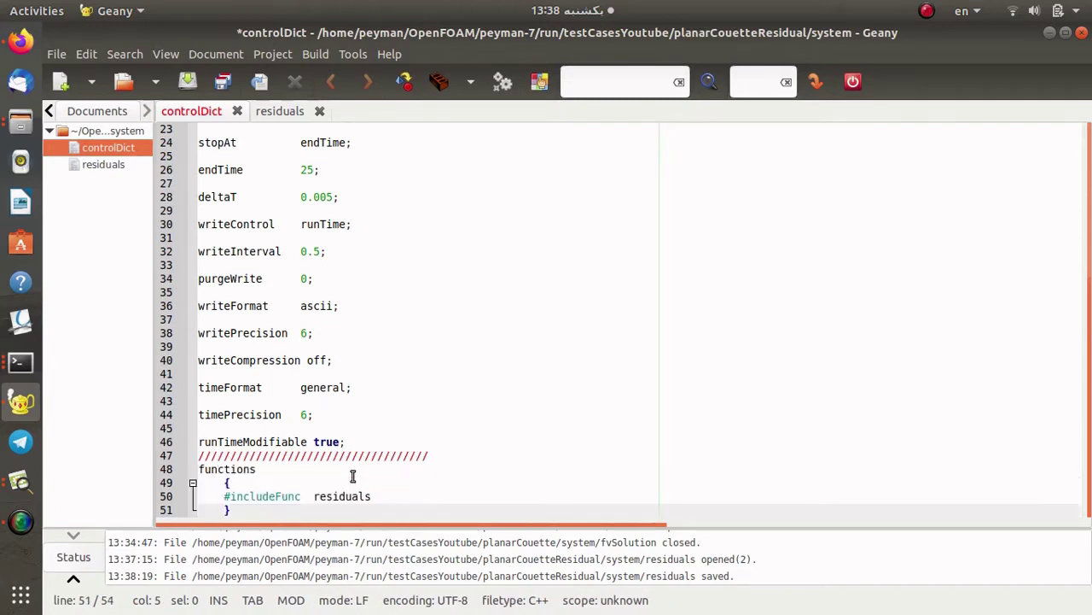
pyautogui.scroll(-1, 353, 475)
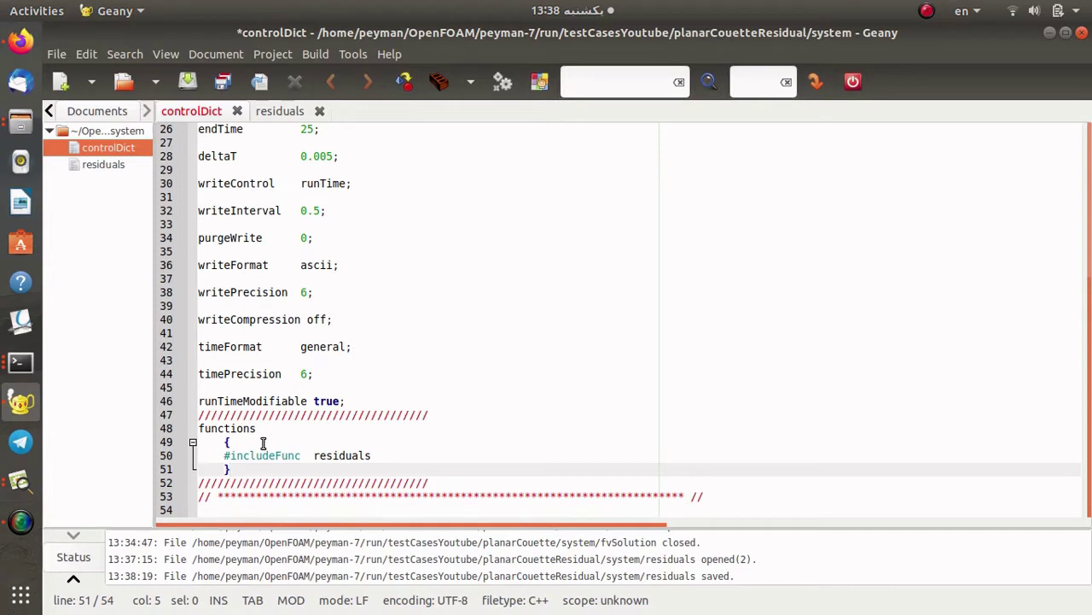
# Check the included function name against the residuals file and save controlDict
pyautogui.doubleClick(331, 455)
pyautogui.tripleClick(331, 455)
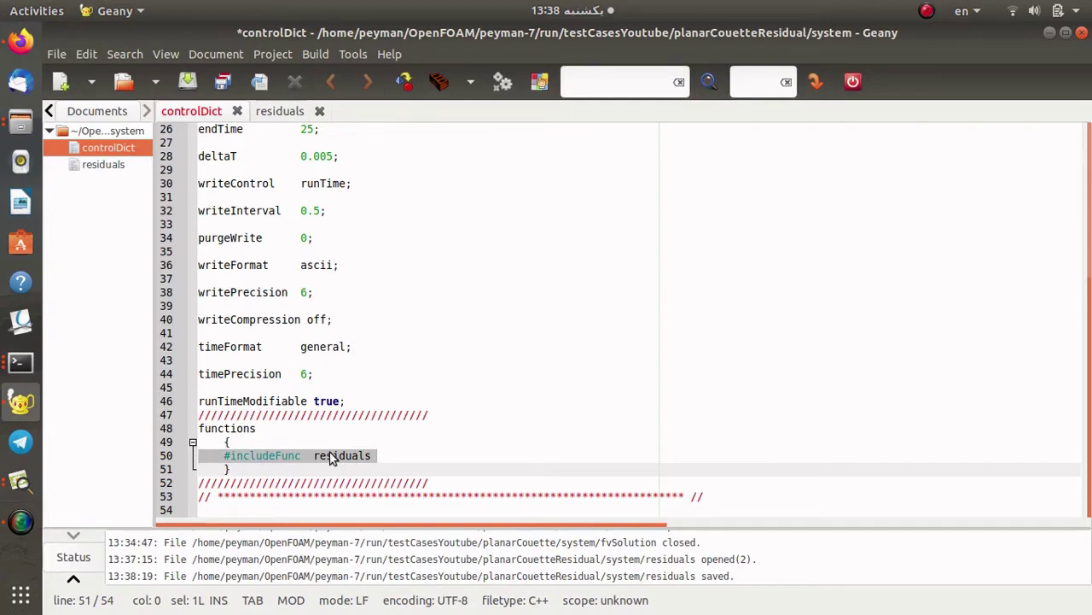
pyautogui.click(278, 117)
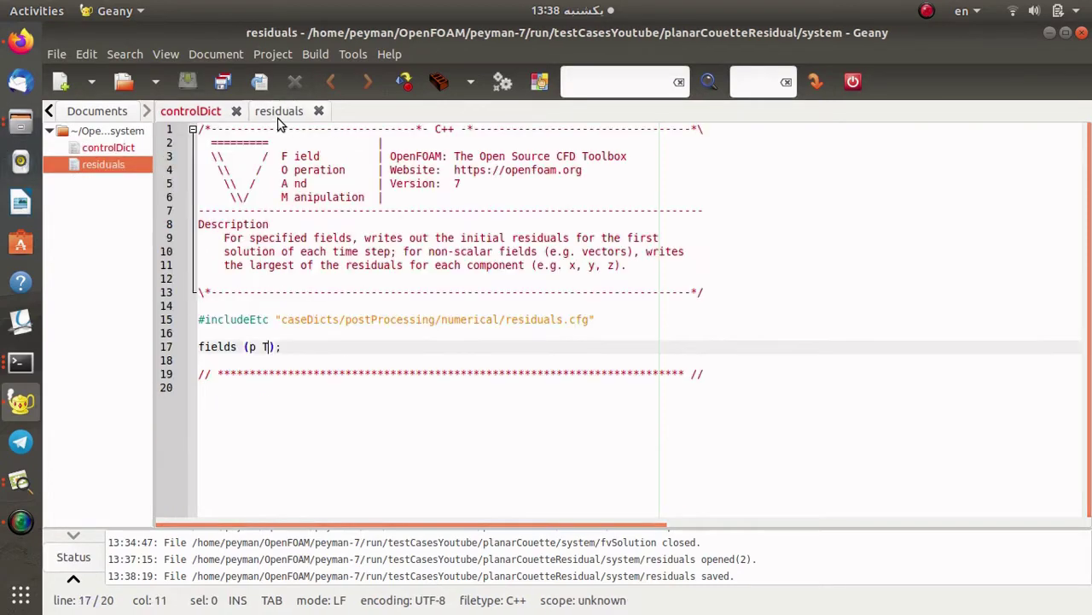
pyautogui.hotkey('ctrl', 'pageup')
pyautogui.hotkey('ctrl', 's')
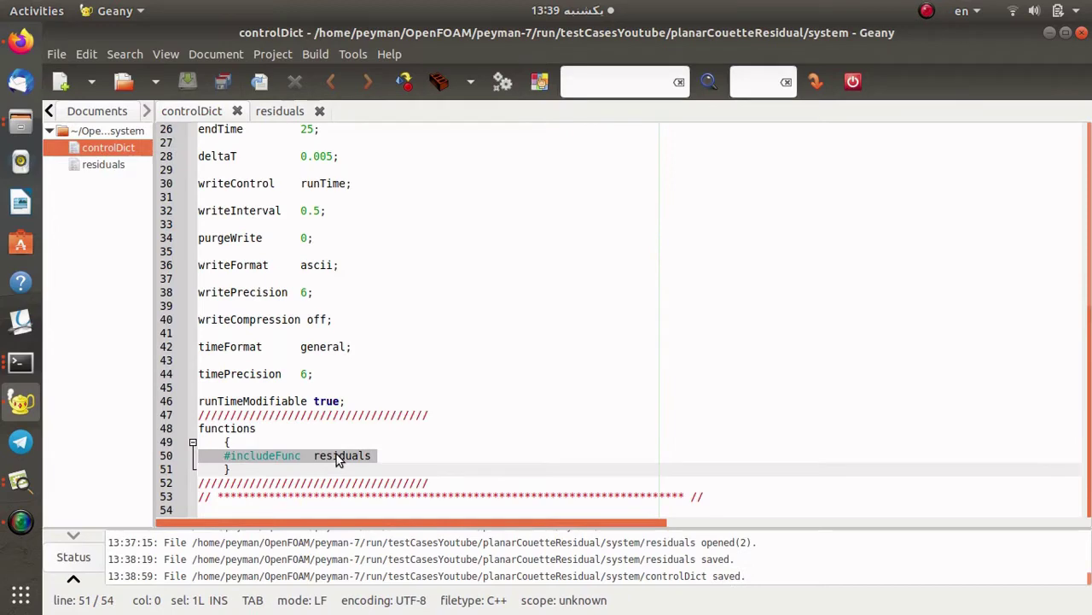
# Switch to the case terminal, clear it and run the thermalPimpleFoam solver
pyautogui.click(23, 363)
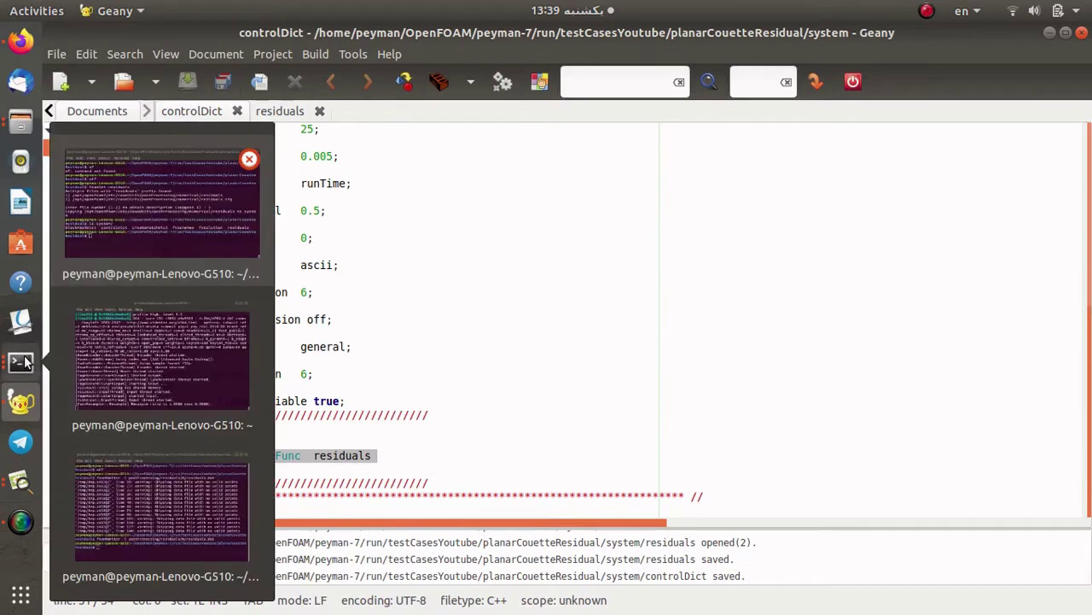
pyautogui.click(147, 224)
pyautogui.hotkey('ctrl', 'l')
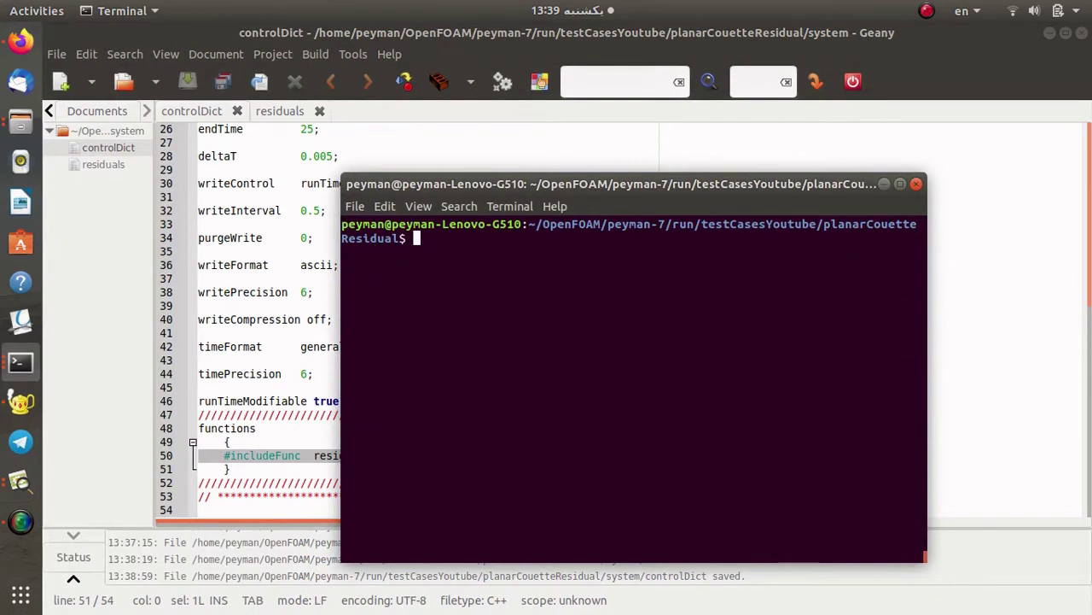
pyautogui.write('thermal')
pyautogui.press('Tab')
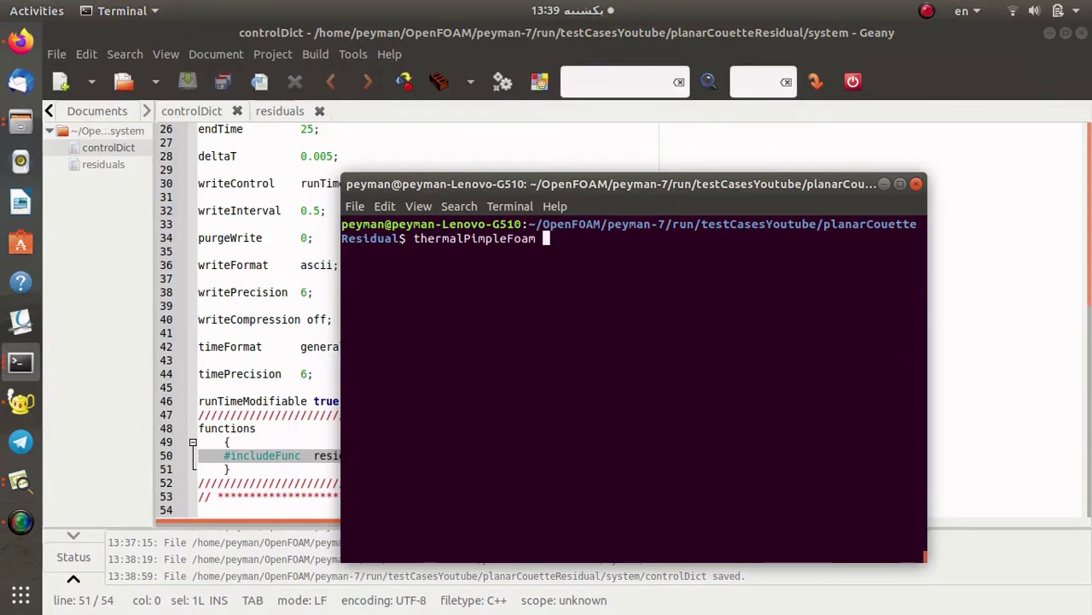
pyautogui.press('Return')
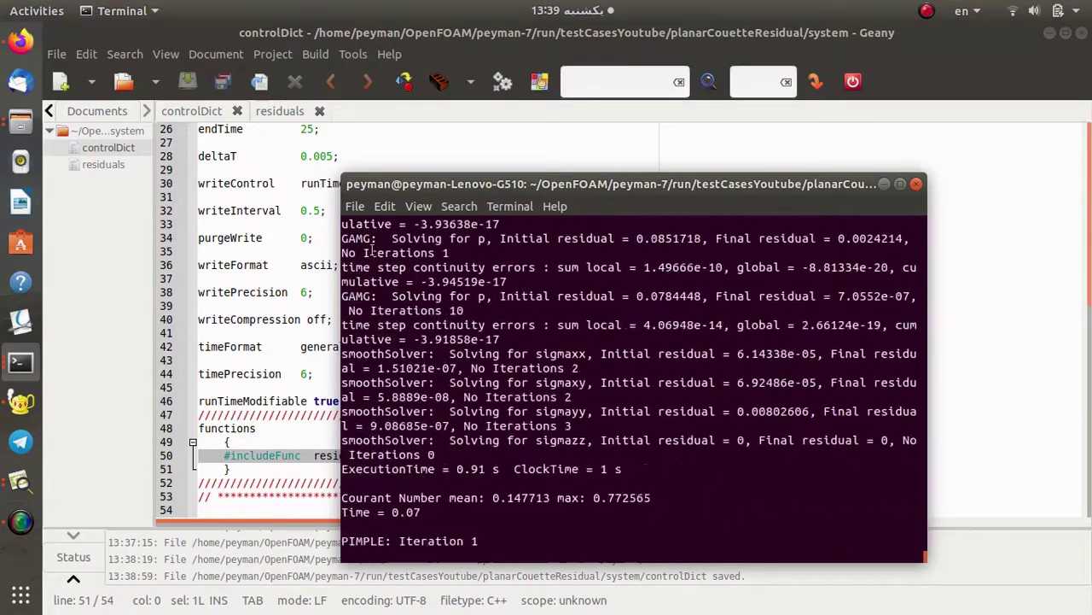
# Switch to the second terminal opened in the case directory, maximize its window and clear its screen
pyautogui.click(21, 362)
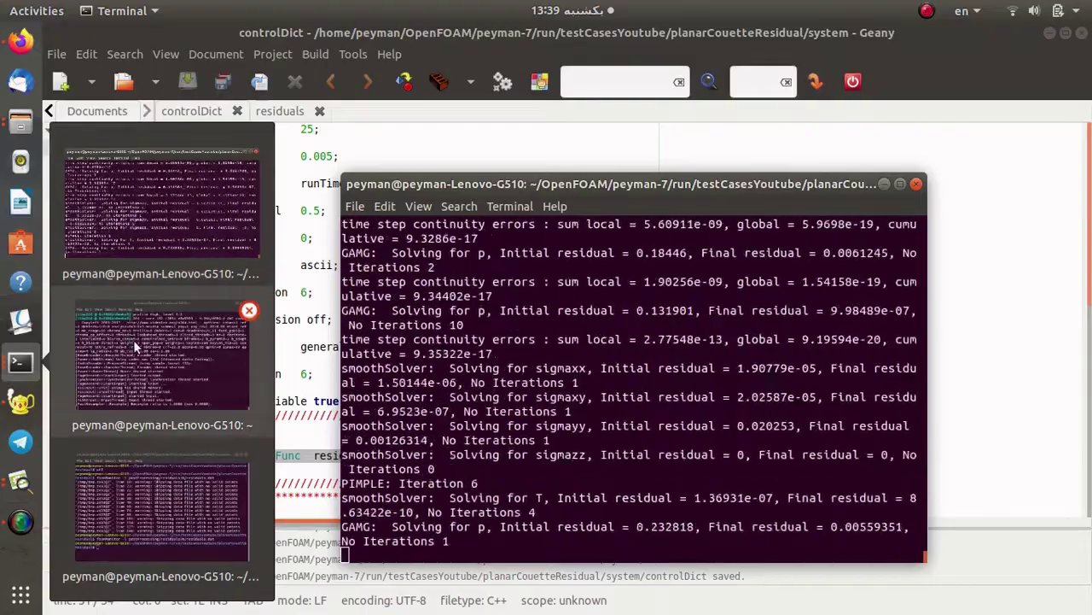
pyautogui.click(161, 508)
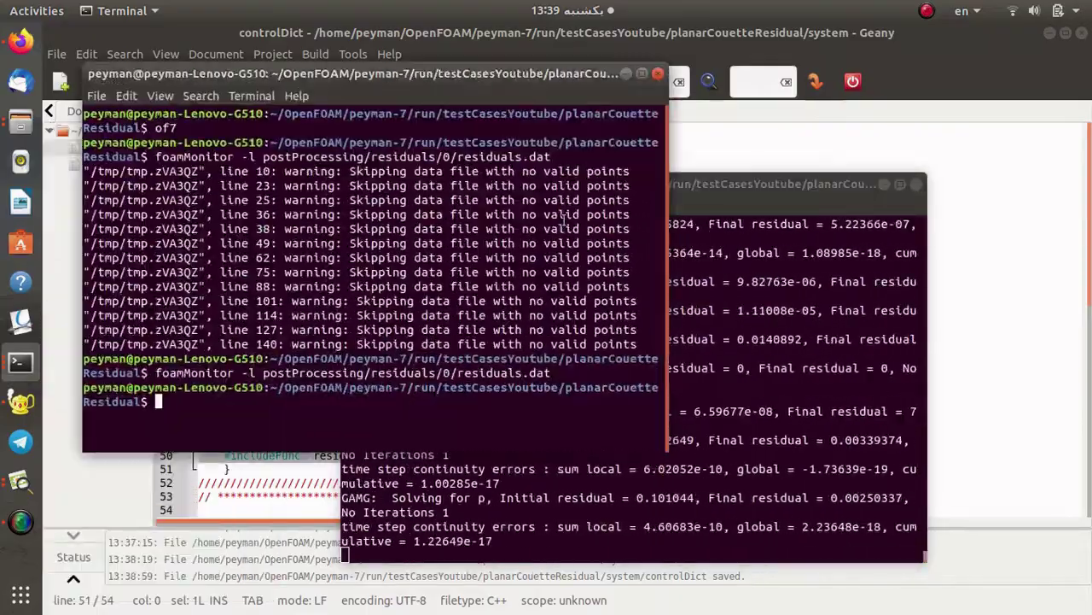
pyautogui.doubleClick(466, 69)
pyautogui.hotkey('ctrl', 'l')
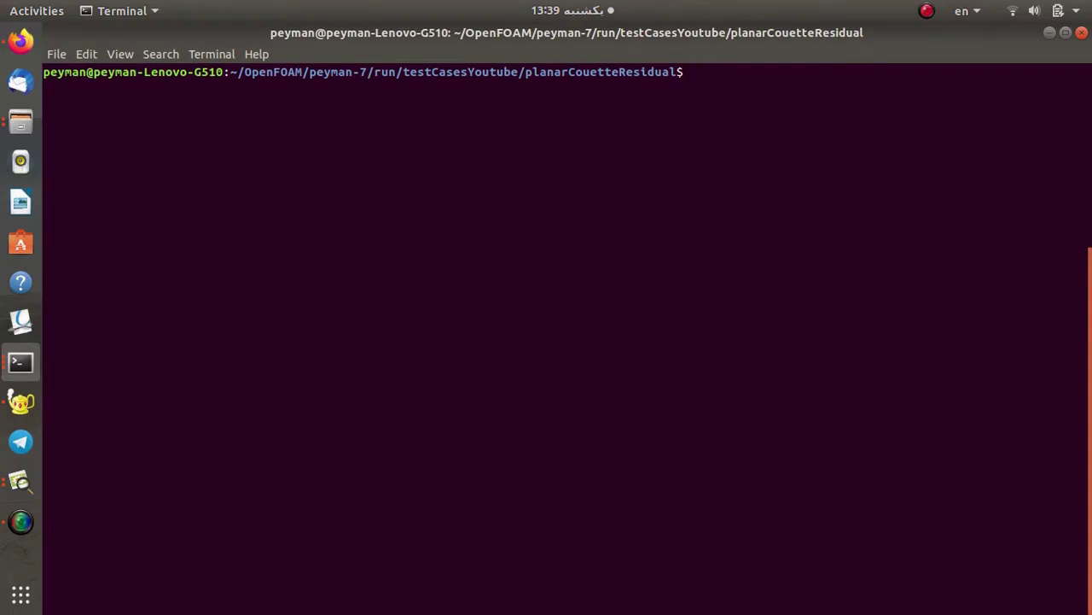
# Run foamMonitor with the -l option on ./postProcessing/residuals/0/residuals.dat
pyautogui.write('foamM')
pyautogui.press('Tab')
pyautogui.press('Tab')
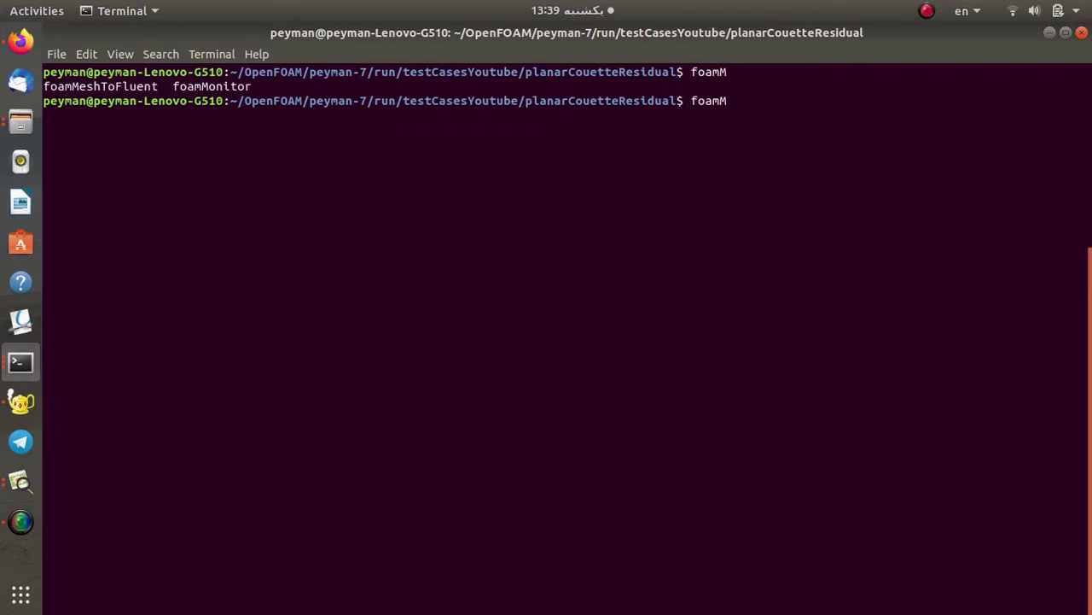
pyautogui.write('o')
pyautogui.press('Tab')
pyautogui.write('-l ./p')
pyautogui.press('Tab')
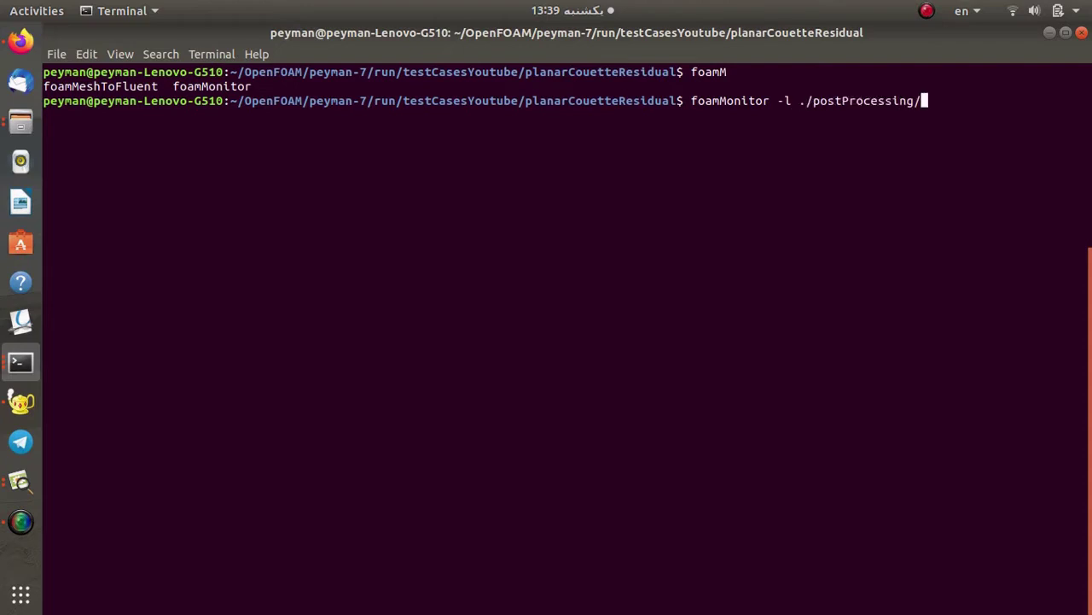
pyautogui.write('r')
pyautogui.press('Tab')
pyautogui.press('Tab')
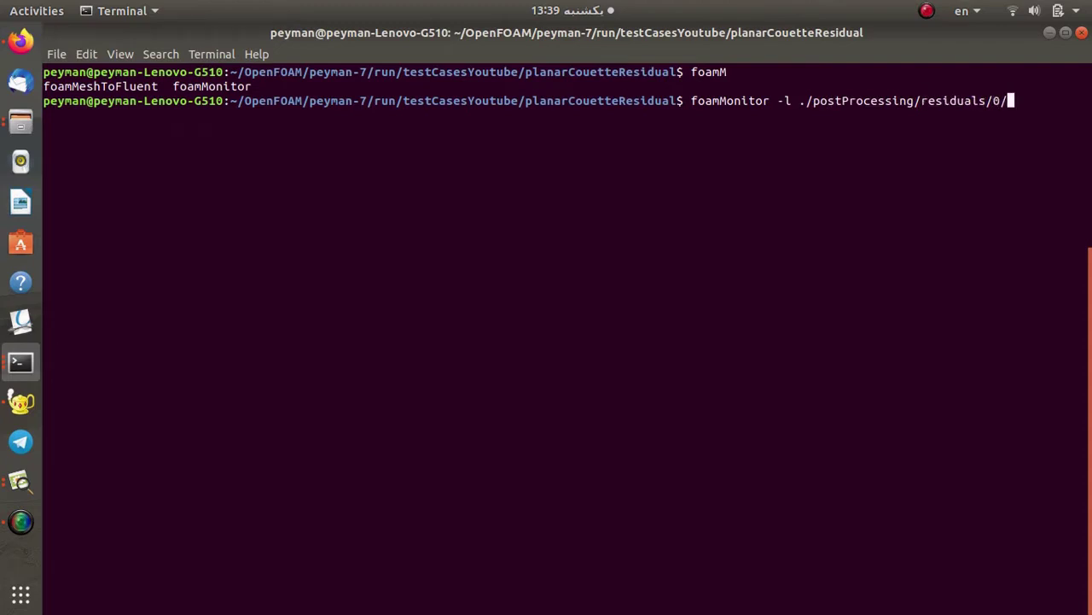
pyautogui.press('Tab')
pyautogui.press('Return')
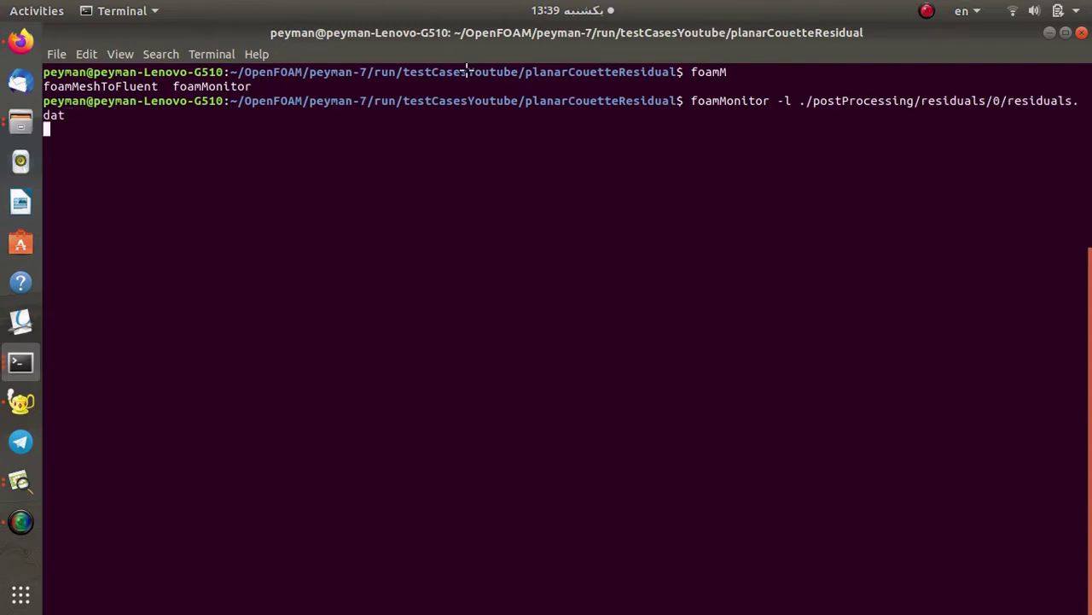
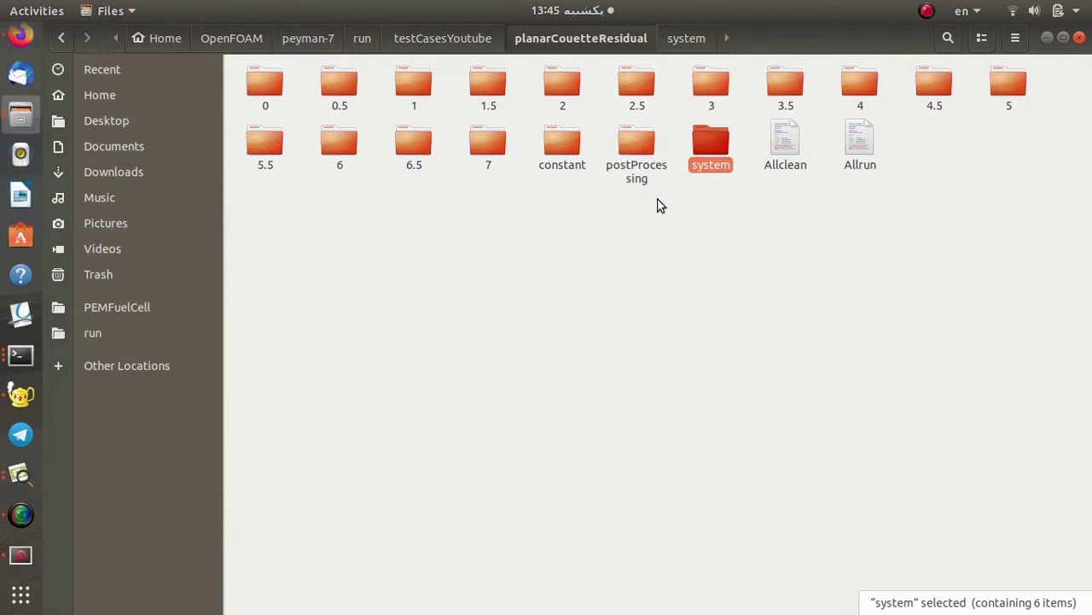
# Switch to the case folder in the file manager and open residuals.dat from postProcessing/residuals/0
pyautogui.doubleClick(636, 150)
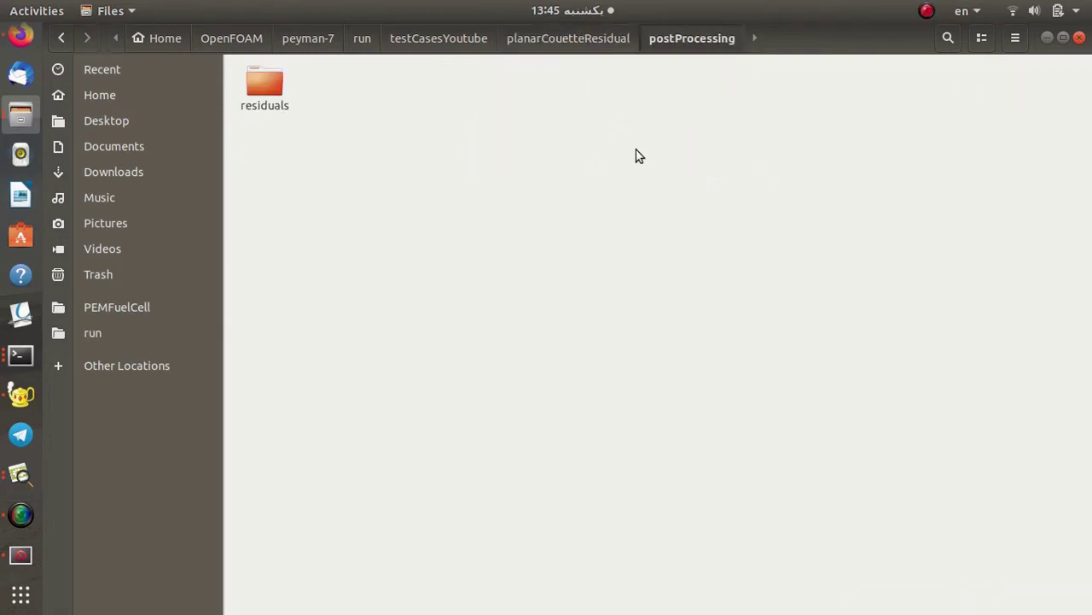
pyautogui.doubleClick(259, 87)
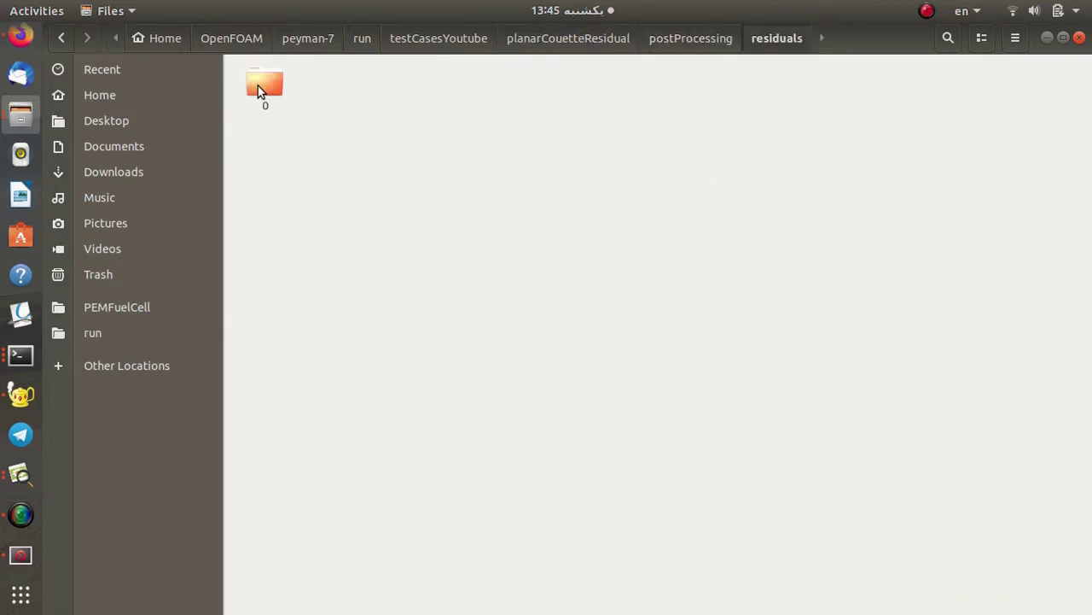
pyautogui.doubleClick(259, 85)
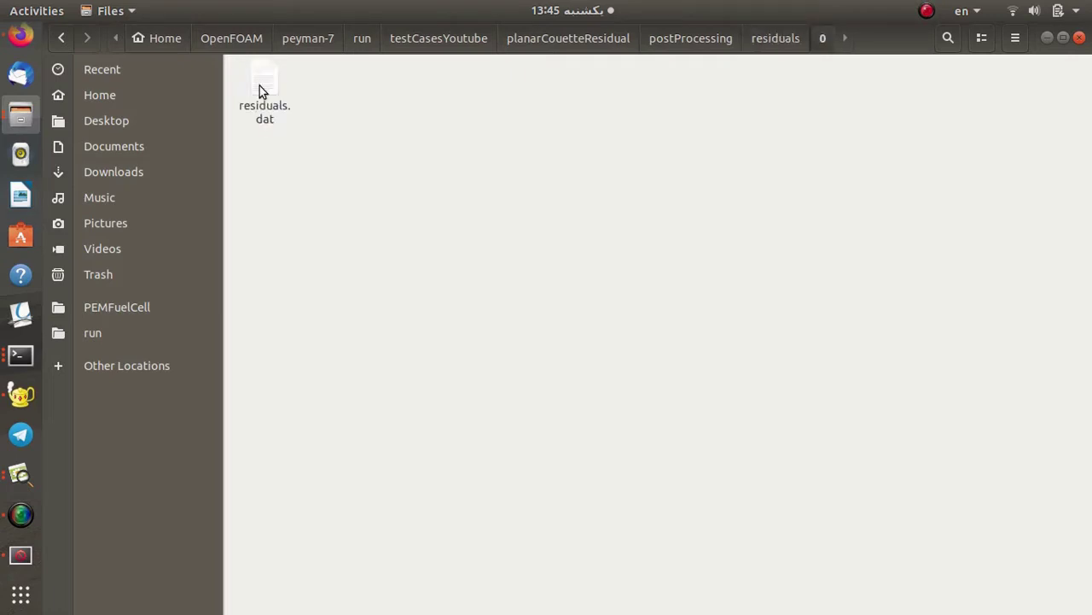
pyautogui.doubleClick(259, 86)
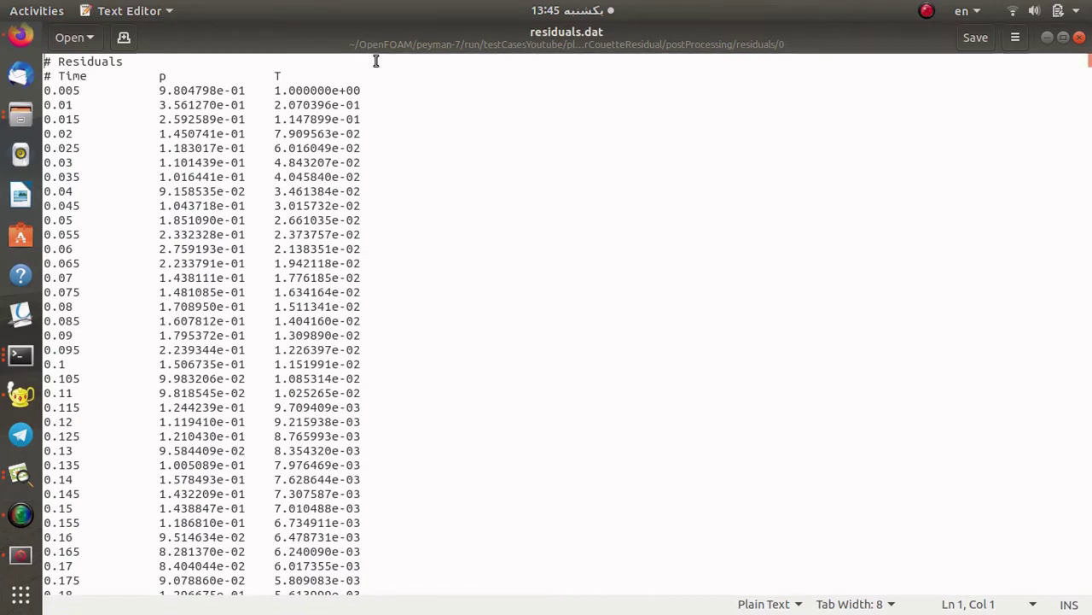
# Examine the p and T residual values in residuals.dat from the first time step to the last
pyautogui.doubleClick(329, 88)
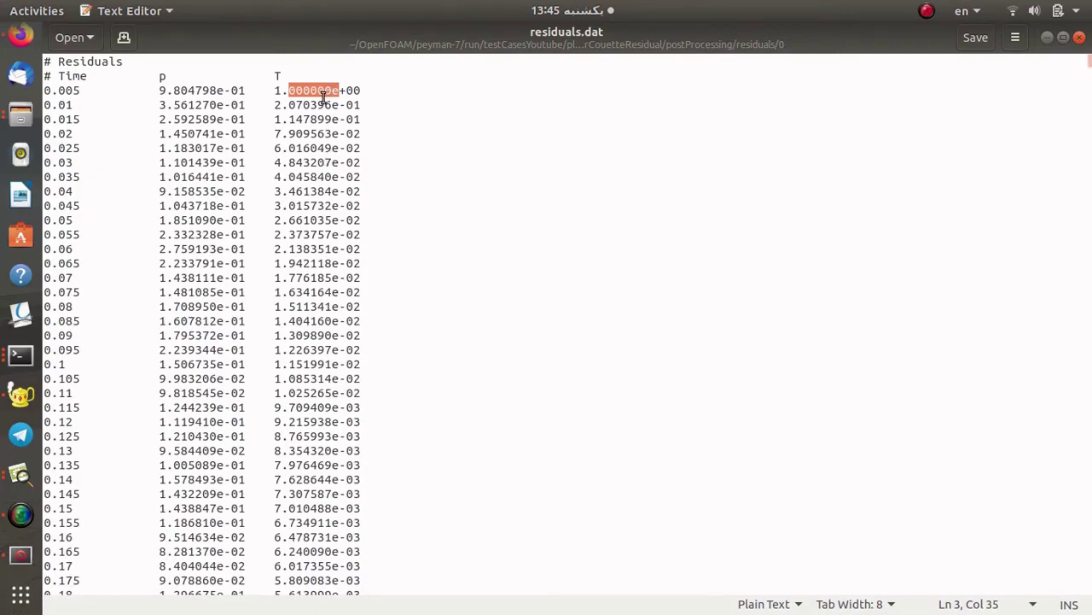
pyautogui.scroll(-20, 316, 102)
pyautogui.scroll(-20, 378, 335)
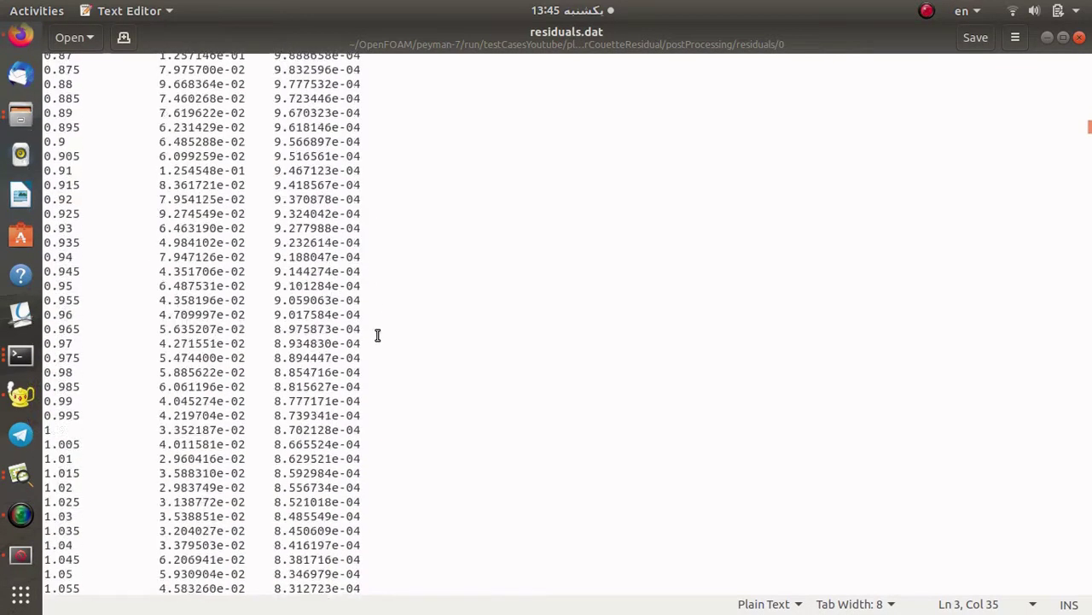
pyautogui.scroll(-4, 1088, 166)
pyautogui.moveTo(1088, 166); pyautogui.dragTo(1088, 589)
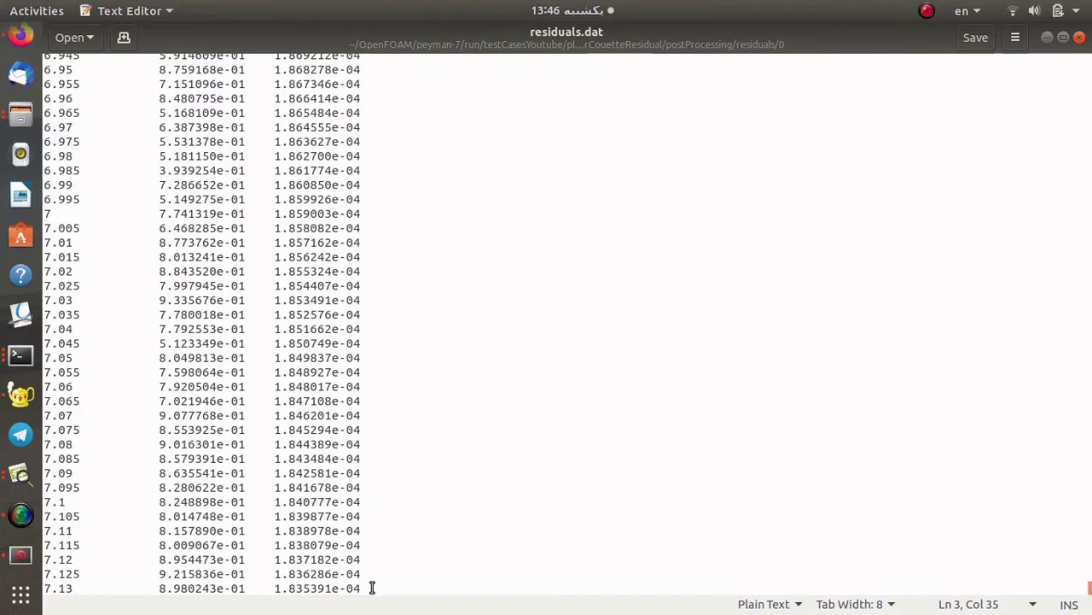
pyautogui.moveTo(304, 588); pyautogui.dragTo(295, 587)
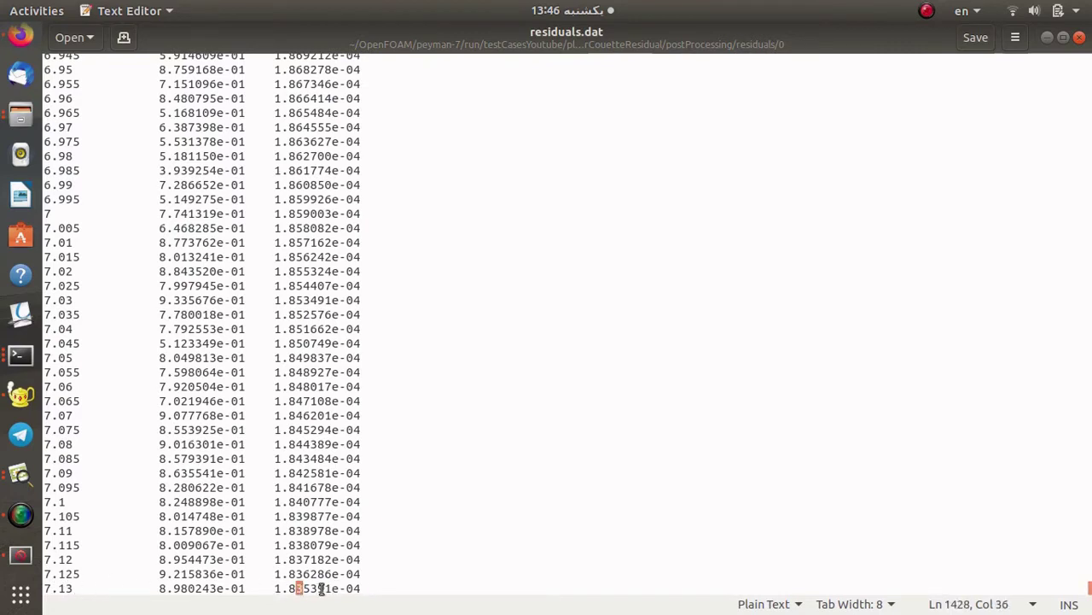
pyautogui.moveTo(158, 589); pyautogui.dragTo(244, 589)
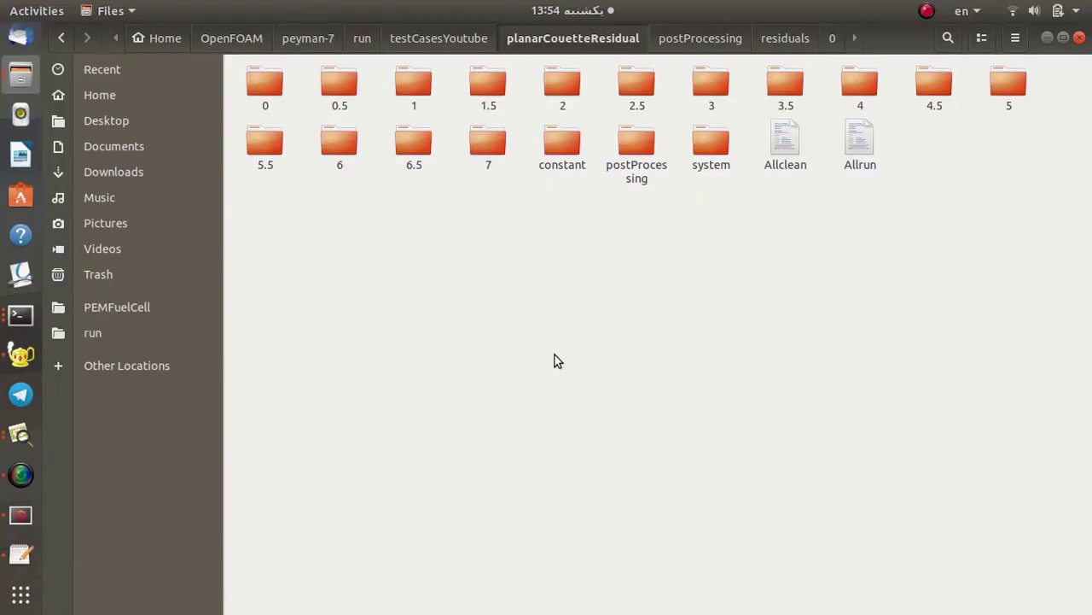
# Permanently delete the time folders 0.5 through 7 and the postProcessing folder from planarCouetteResidual, keeping constant
pyautogui.click(345, 82)
pyautogui.keyDown('shift'); pyautogui.click(647, 145); pyautogui.keyUp('shift')
pyautogui.keyDown('ctrl'); pyautogui.click(564, 142); pyautogui.keyUp('ctrl')
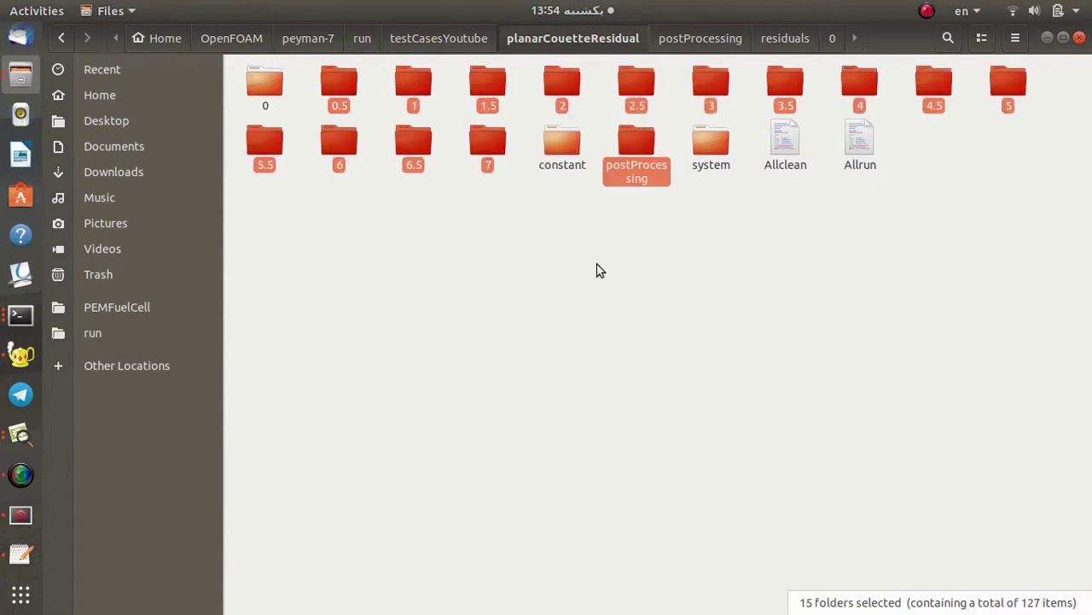
pyautogui.hotkey('shift', 'Delete')
pyautogui.press('Return')
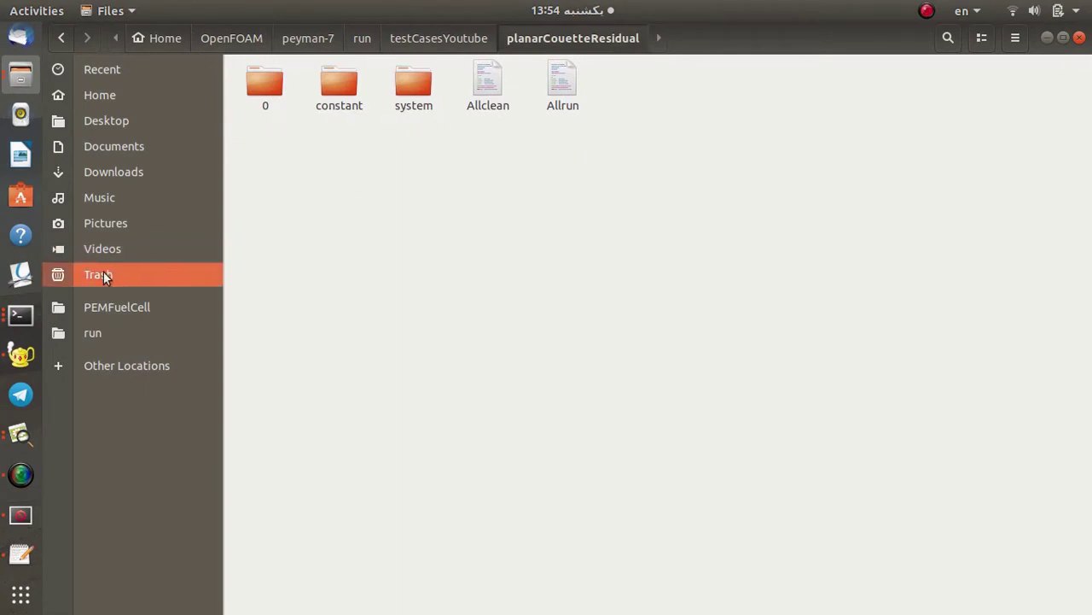
# Check the residuals and controlDict files in the system folder, then return to the planarCouetteResidual folder
pyautogui.doubleClick(424, 89)
pyautogui.click(635, 94)
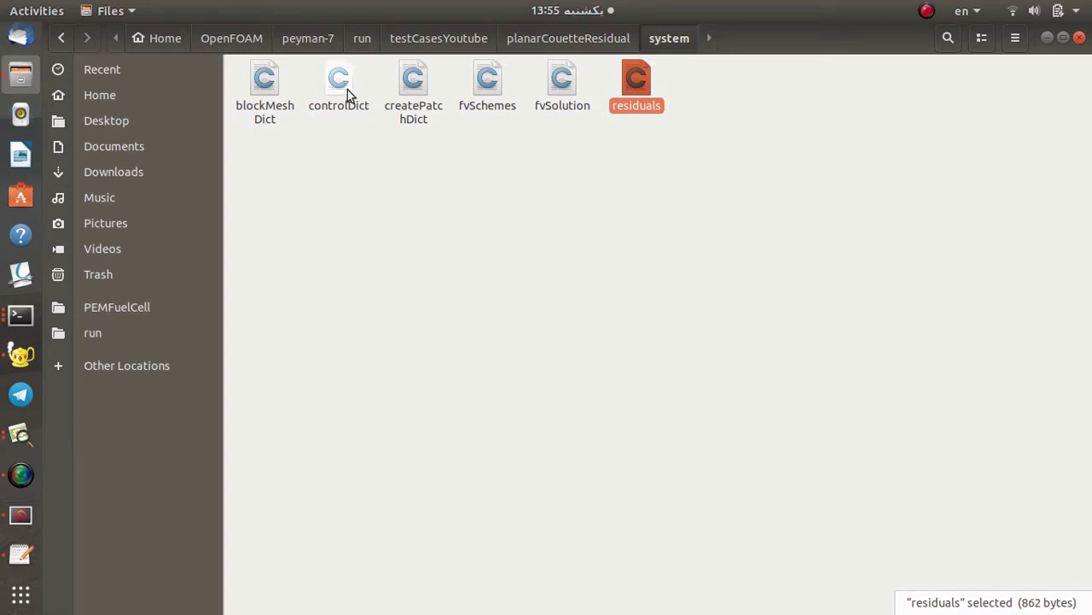
pyautogui.click(606, 38)
# Switch to the case terminal where the solver was stopped and clear its screen
pyautogui.click(58, 317)
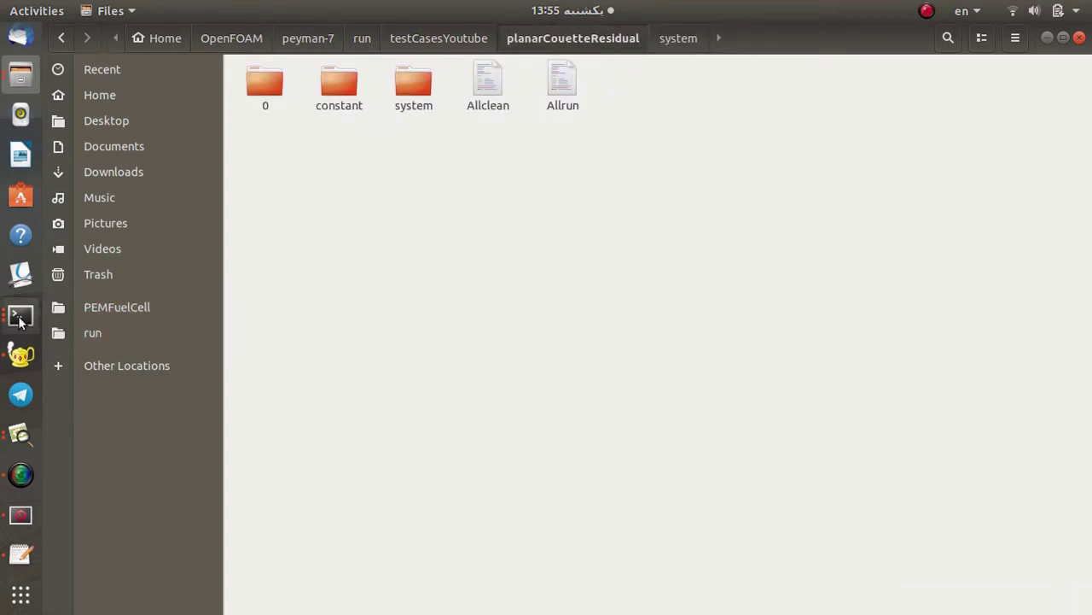
pyautogui.click(21, 315)
pyautogui.click(160, 175)
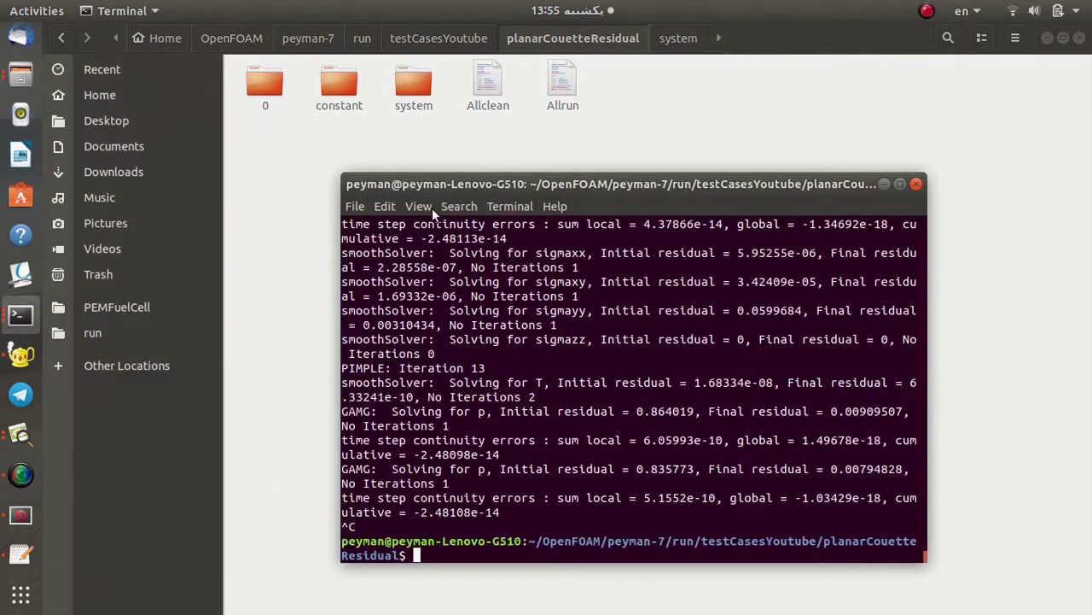
pyautogui.hotkey('ctrl', 'l')
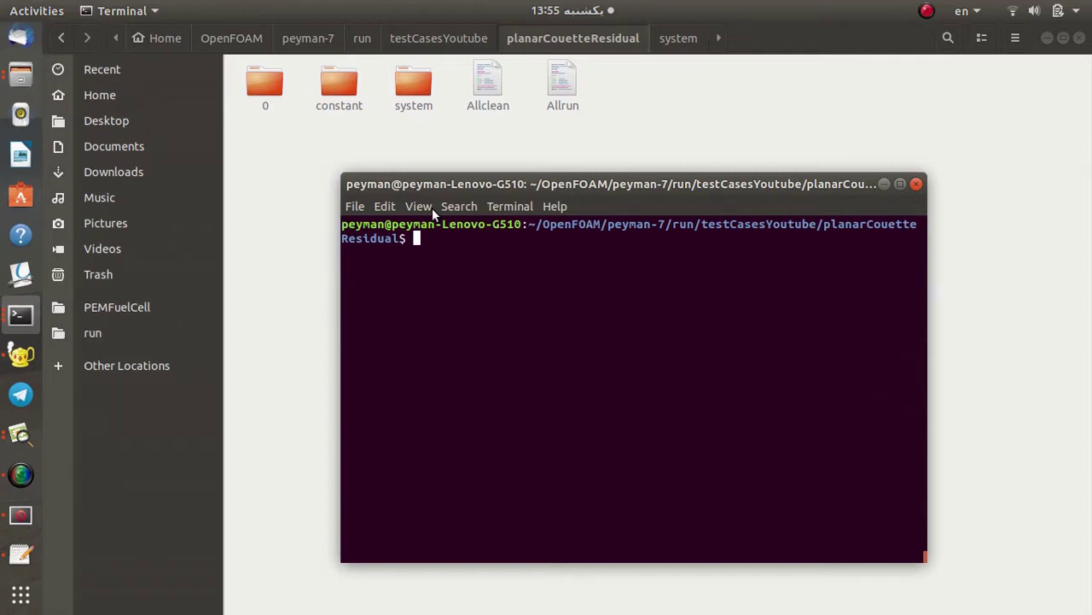
# Run the thermalPimpleFoam solver through pyFoamPlotRunner.py in the case directory
pyautogui.write('pyFoam')
pyautogui.write('PlotR')
pyautogui.press('Tab')
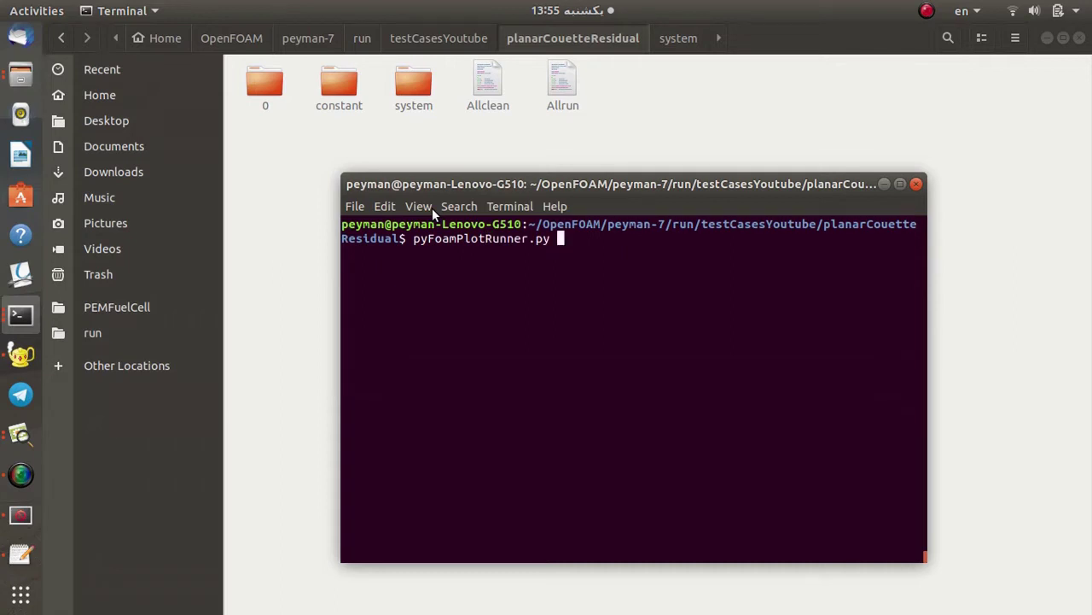
pyautogui.write('thermalp')
pyautogui.press('BackSpace')
pyautogui.write('Pimple')
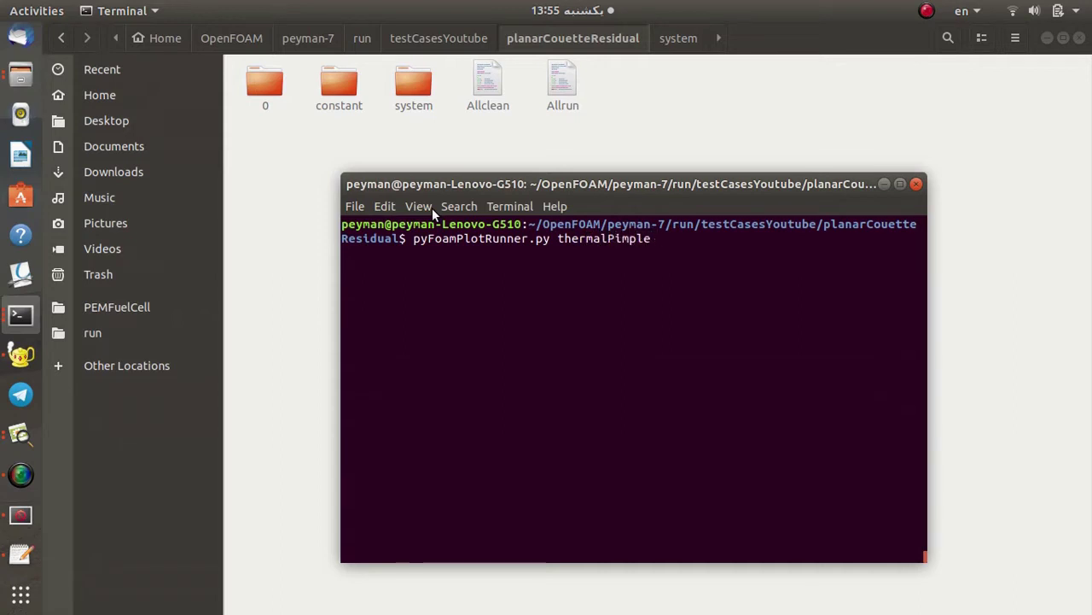
pyautogui.write('Foam')
pyautogui.press('Return')
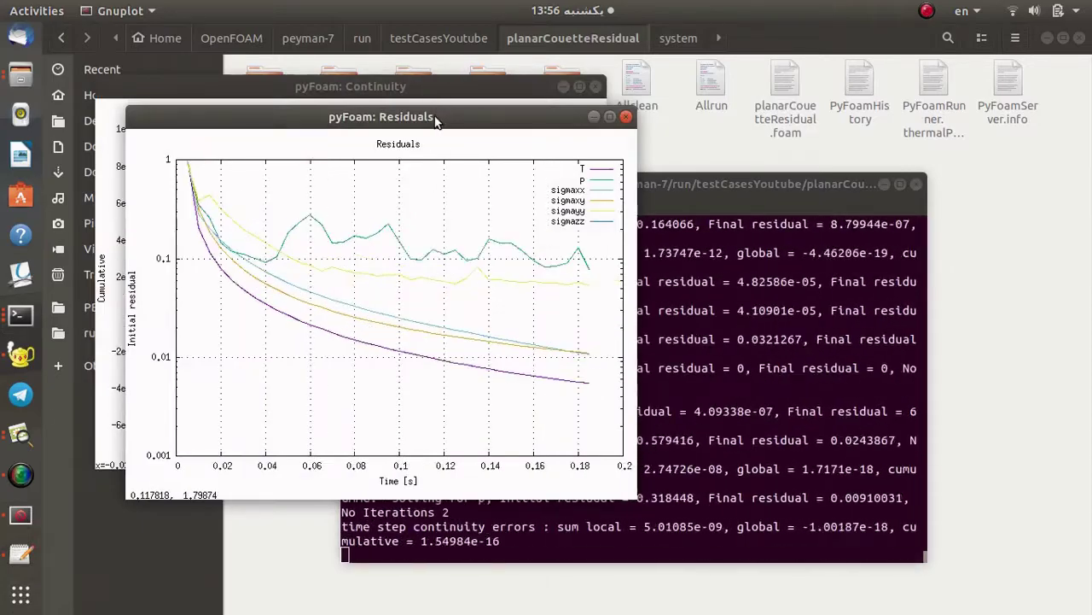
# Place the pyFoam Residuals plot beside the Continuity plot and view each graph in turn
pyautogui.moveTo(436, 121); pyautogui.dragTo(852, 100)
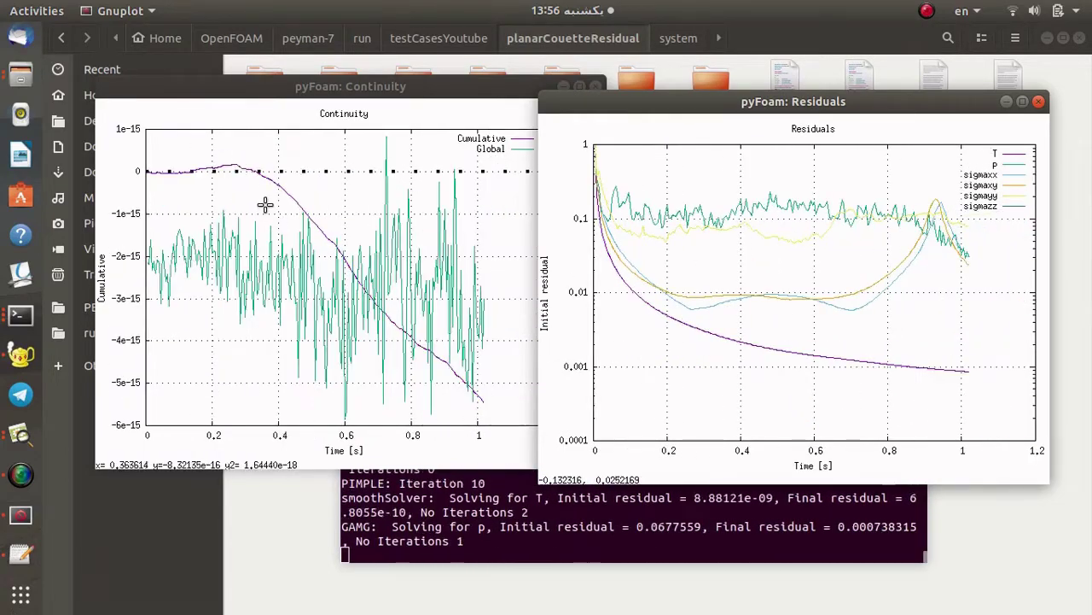
pyautogui.click(286, 119)
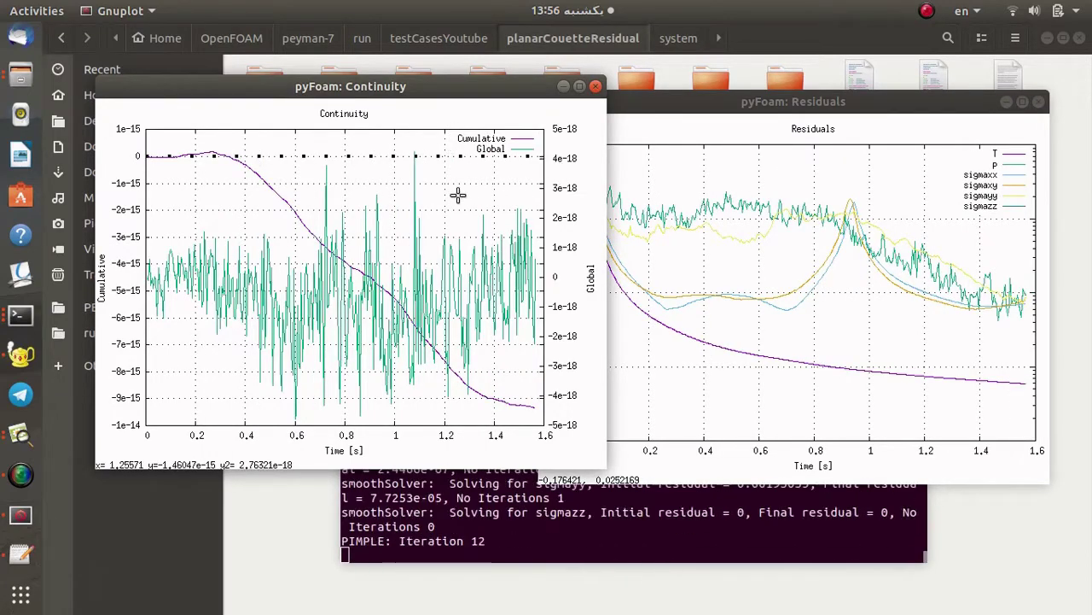
pyautogui.click(613, 282)
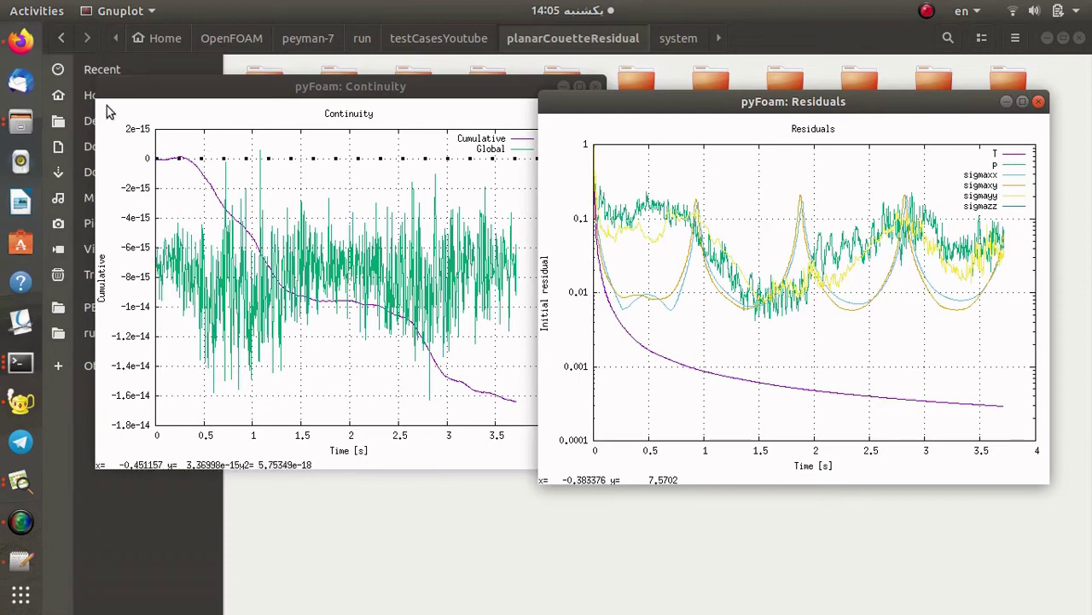
# Switch to the Contrib/PyFoam wiki page in Firefox and review its contents list, including the installation and utilities sections
pyautogui.click(21, 40)
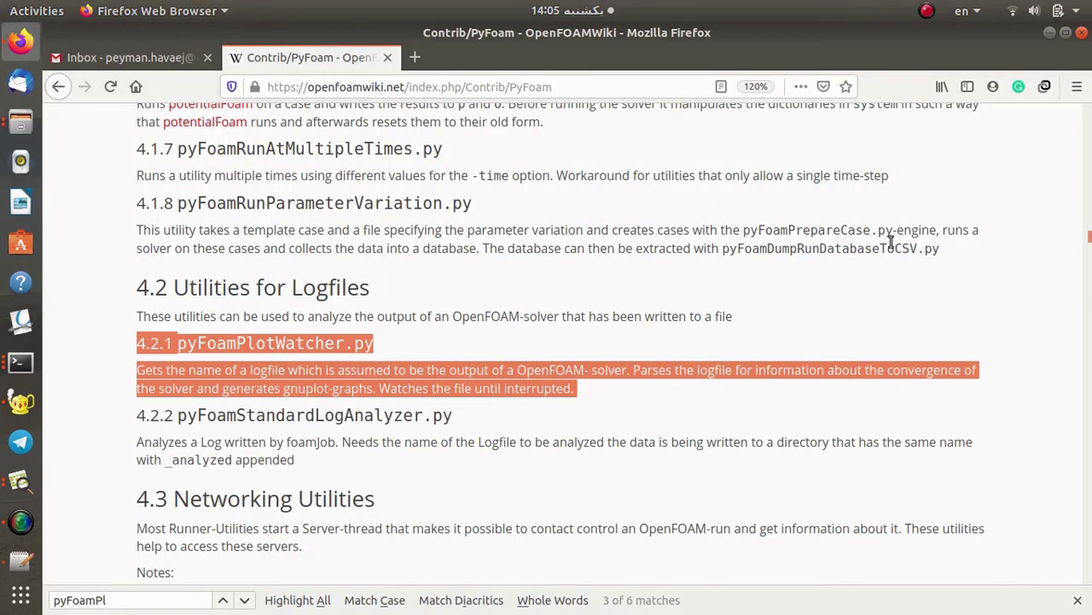
pyautogui.moveTo(1089, 241); pyautogui.dragTo(1071, 112)
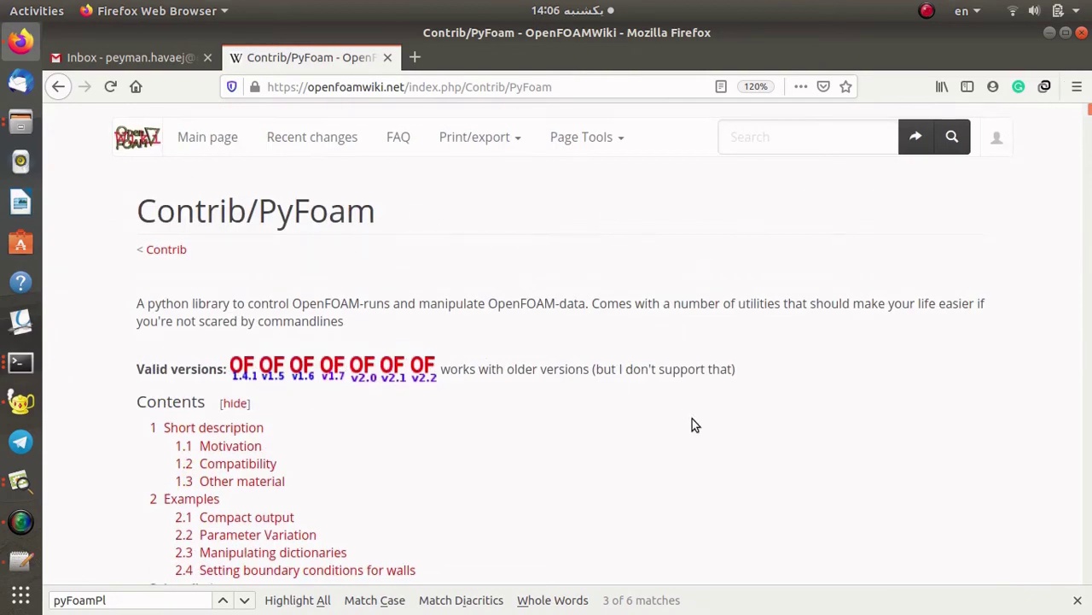
pyautogui.scroll(-3, 692, 425)
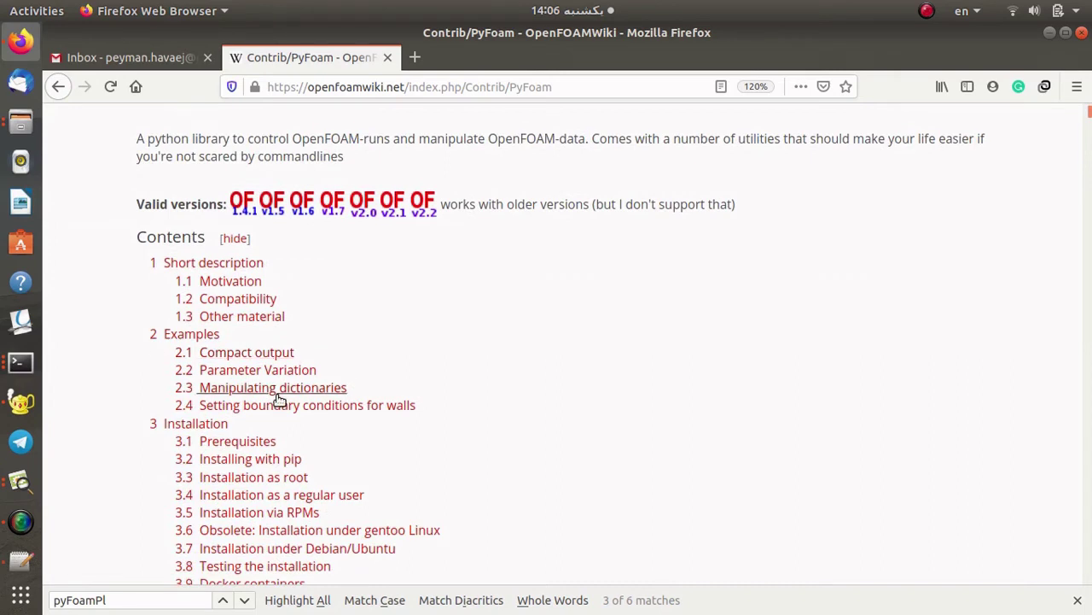
pyautogui.scroll(-3, 276, 395)
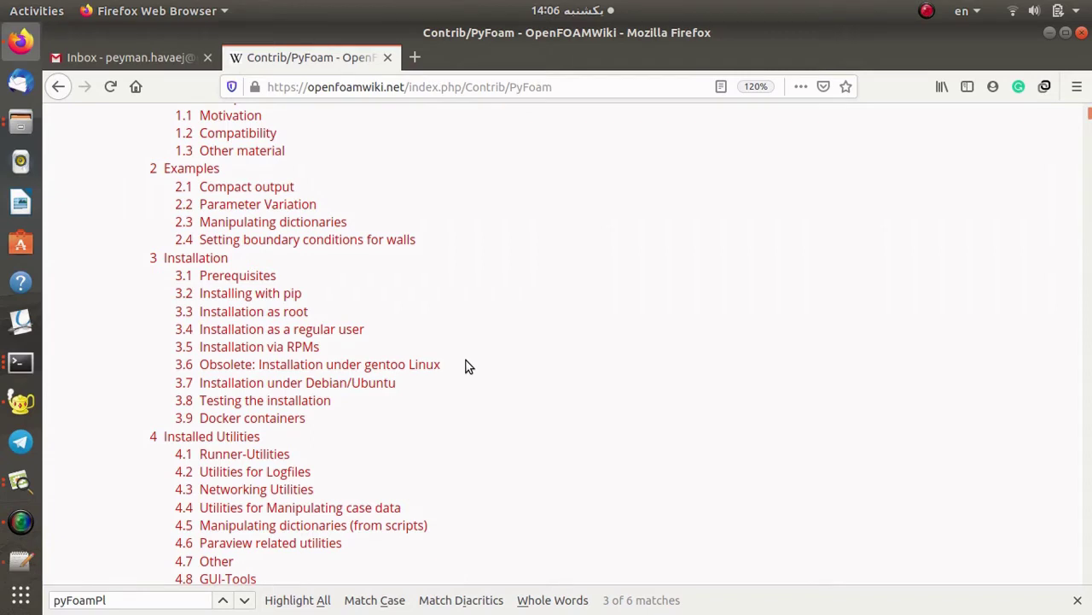
pyautogui.scroll(-1, 466, 365)
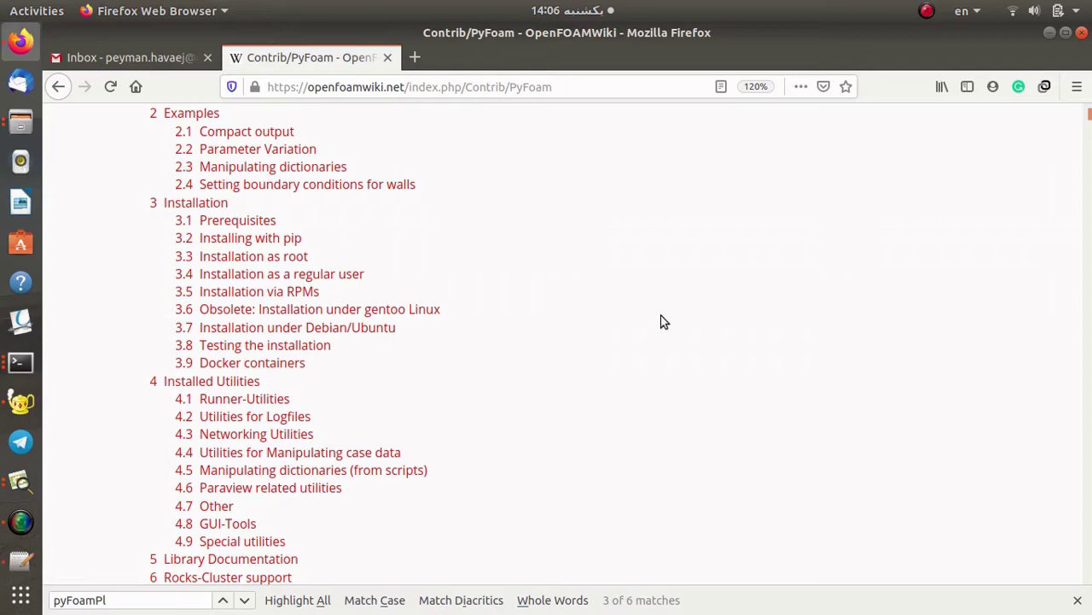
# Search the wiki page for "plotr" and examine the pyFoamPlotRunner.py description and its list of graph outputs
pyautogui.hotkey('ctrl', 'f')
pyautogui.write('plotr')
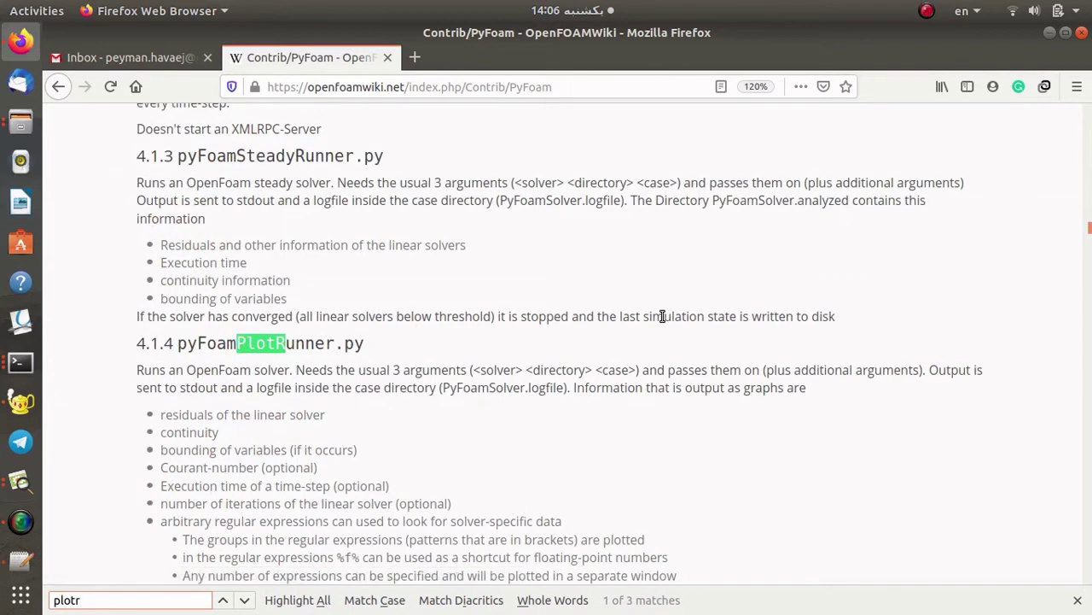
pyautogui.scroll(-4, 657, 316)
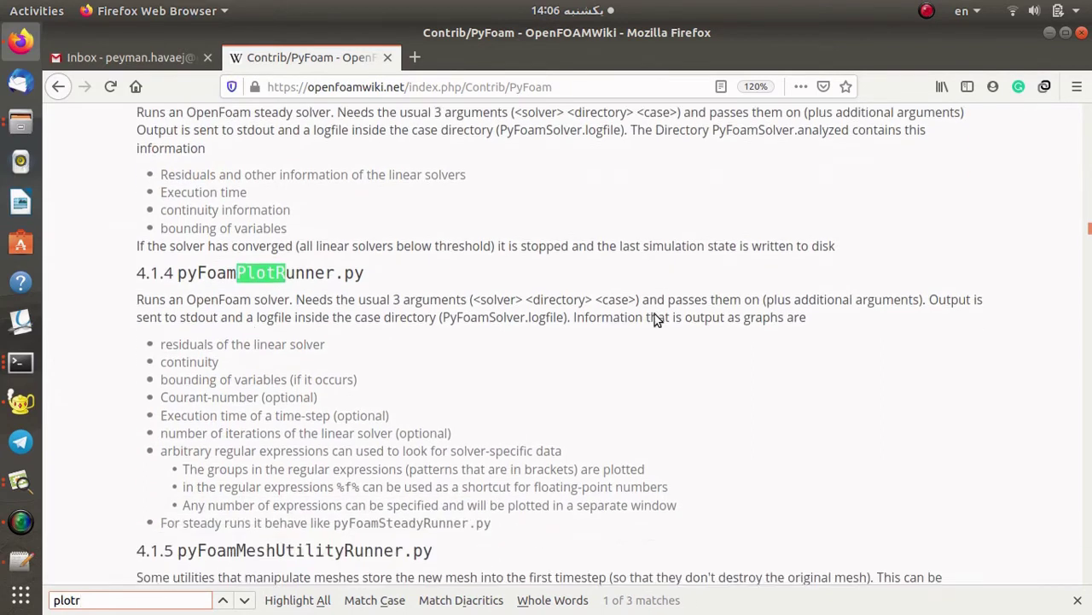
pyautogui.moveTo(134, 206); pyautogui.dragTo(501, 431)
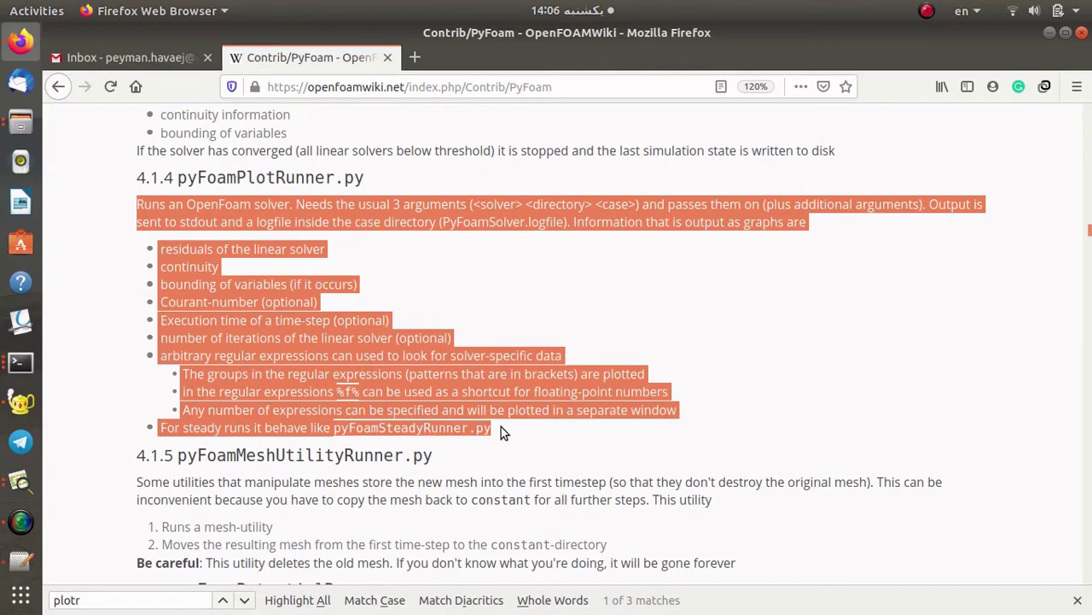
pyautogui.click(521, 284)
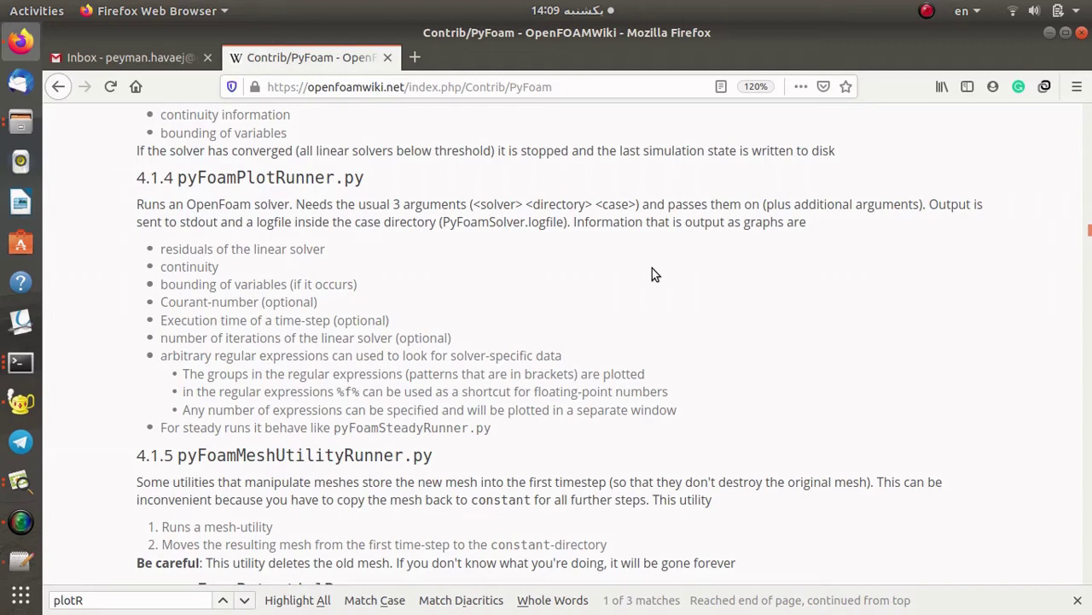
# Search the wiki page for "plotW" and examine the pyFoamPlotWatcher.py description
pyautogui.hotkey('ctrl', 'f')
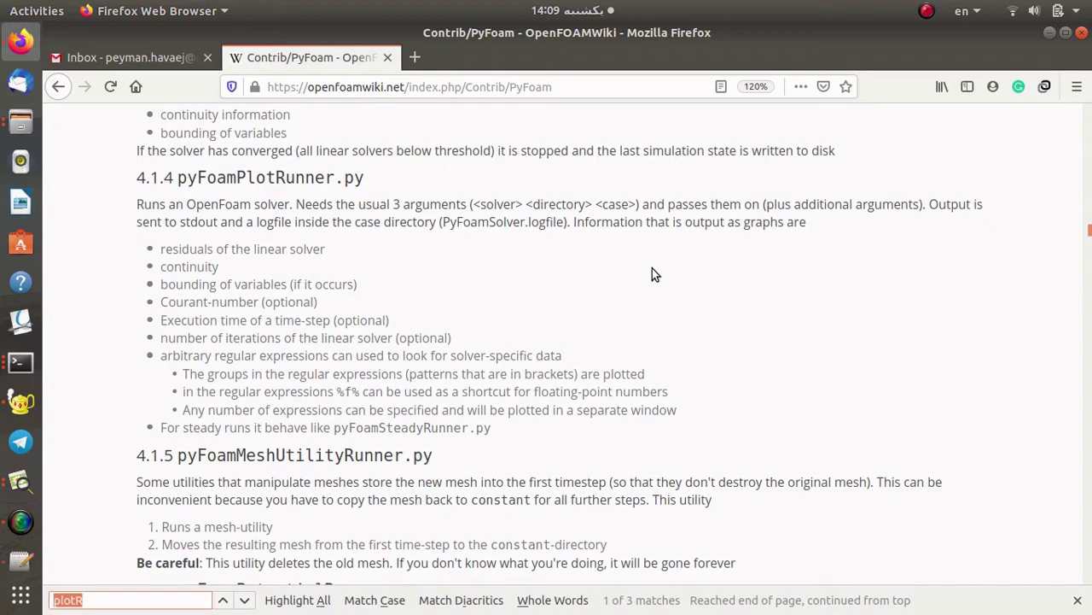
pyautogui.write('plotW')
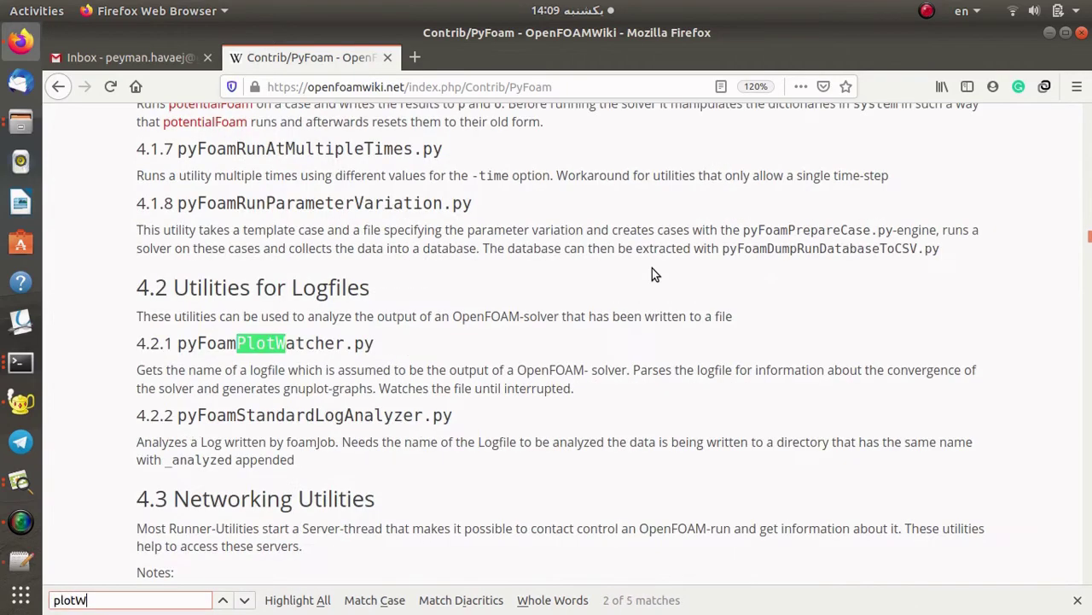
pyautogui.click(601, 387)
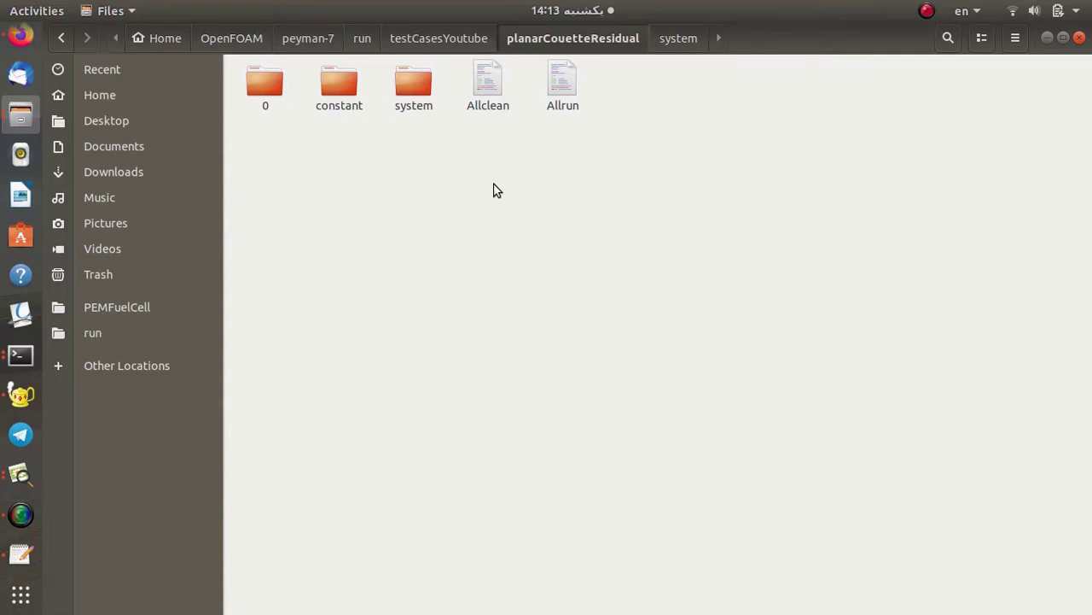
# Switch to the terminal in the planarCouetteResidual case and run thermalPimpleFoam with its output redirected to logFile
pyautogui.click(21, 354)
pyautogui.click(111, 277)
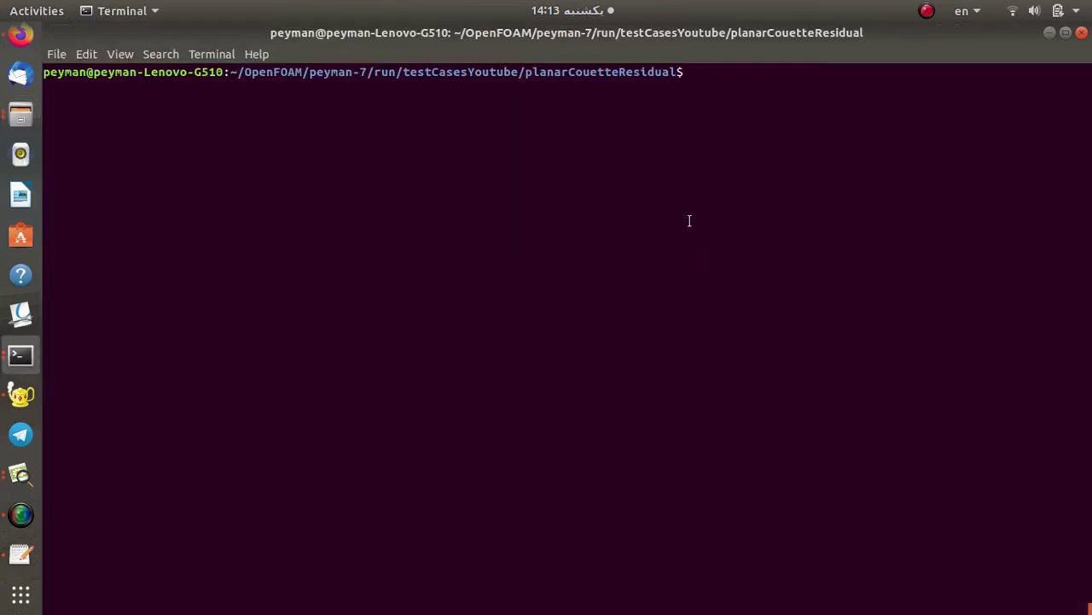
pyautogui.write('thermal')
pyautogui.press('Tab')
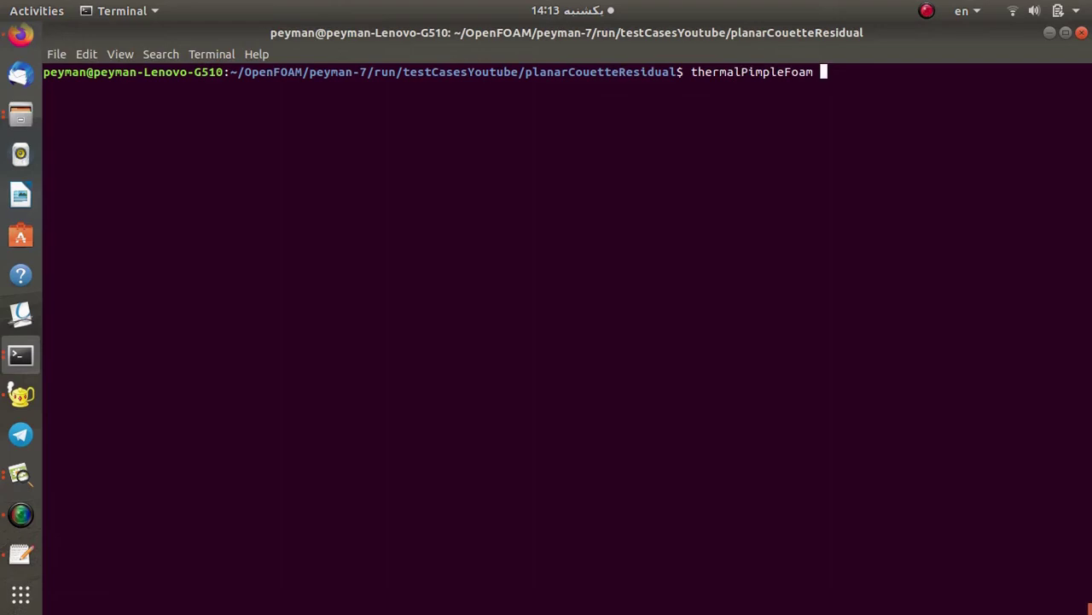
pyautogui.write('>')
pyautogui.write('s')
pyautogui.press('BackSpace')
pyautogui.write('&log')
pyautogui.write('File')
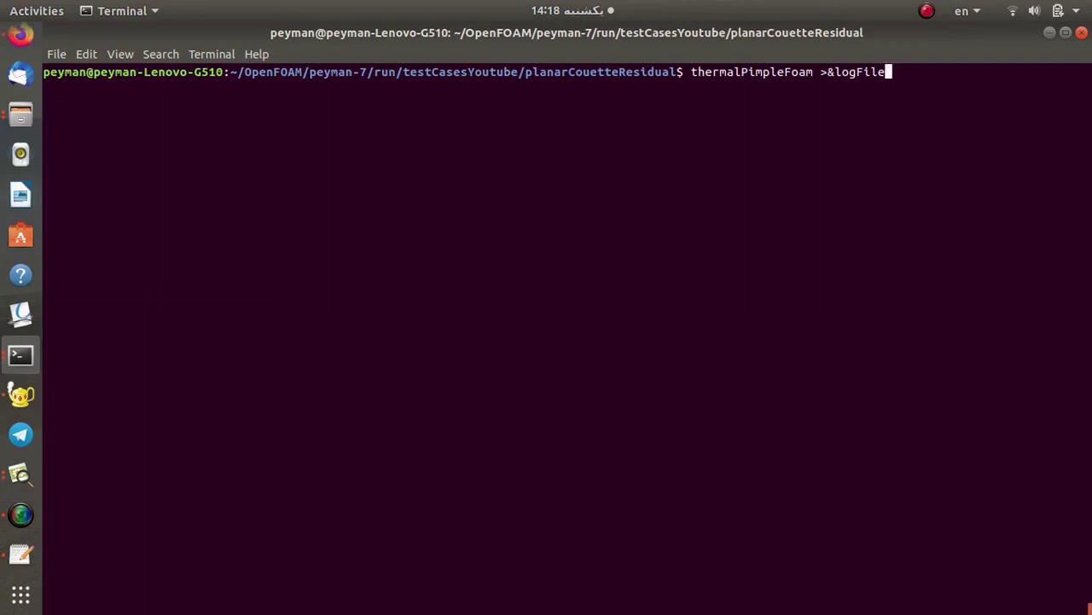
pyautogui.press('Return')
# Open logFile from the planarCouetteResidual folder and examine the solver residuals of the first PIMPLE iteration
pyautogui.click(20, 114)
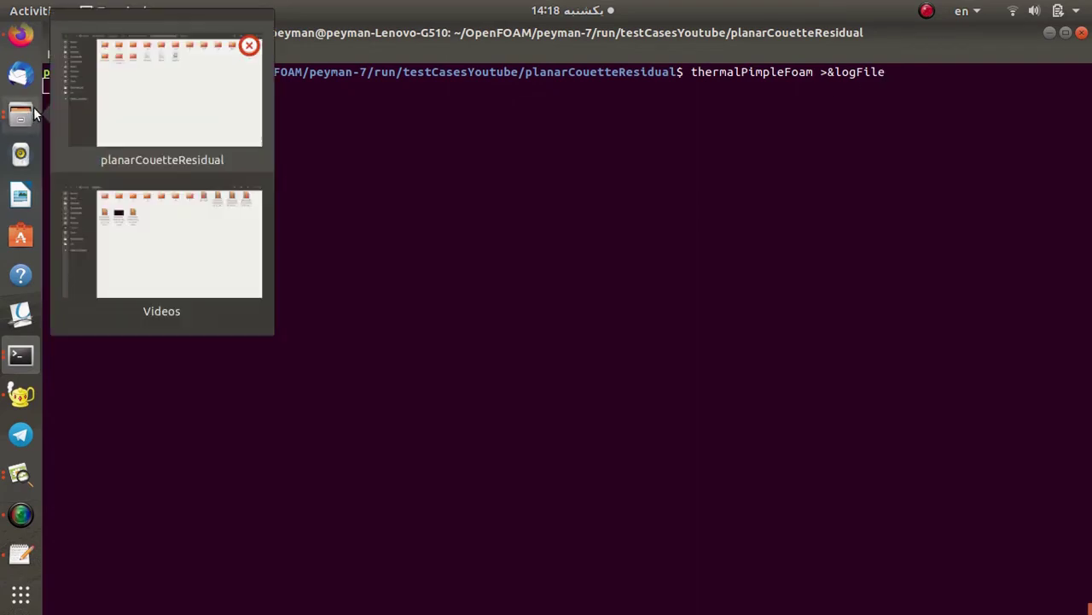
pyautogui.click(132, 103)
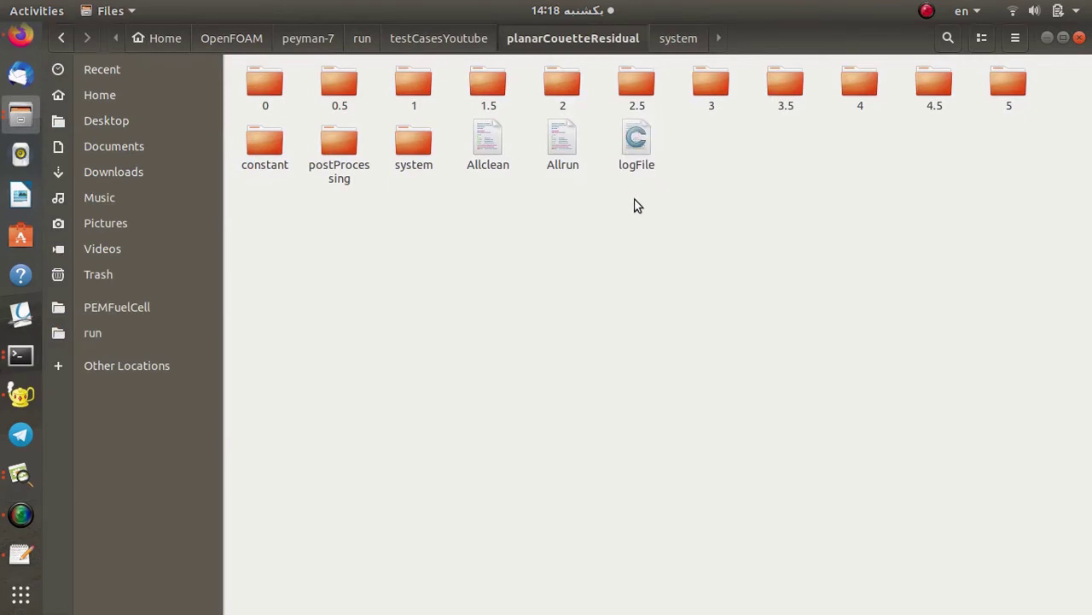
pyautogui.doubleClick(635, 144)
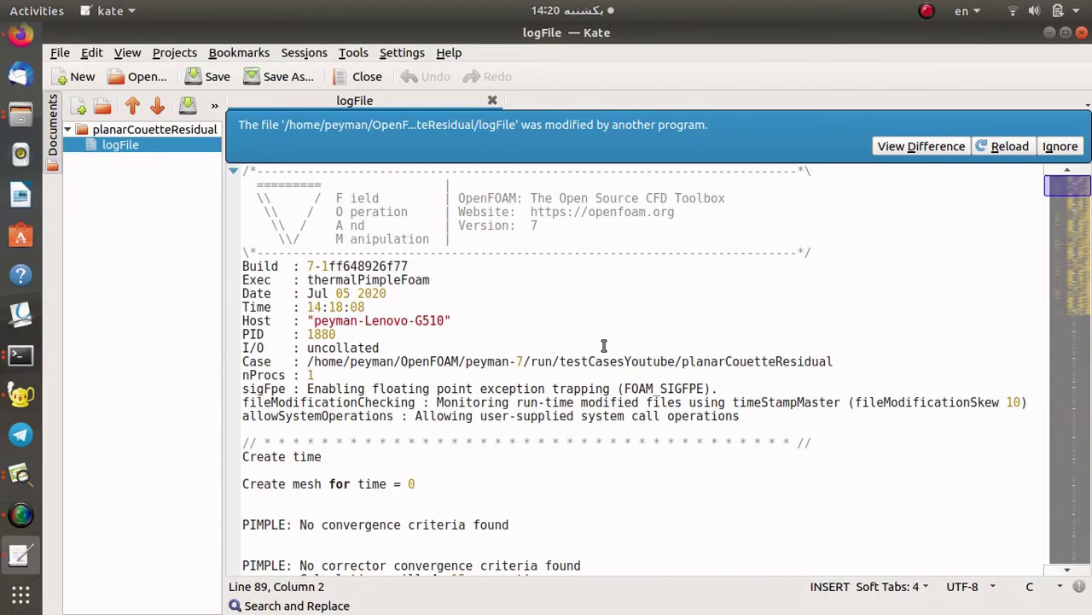
pyautogui.scroll(-20, 603, 345)
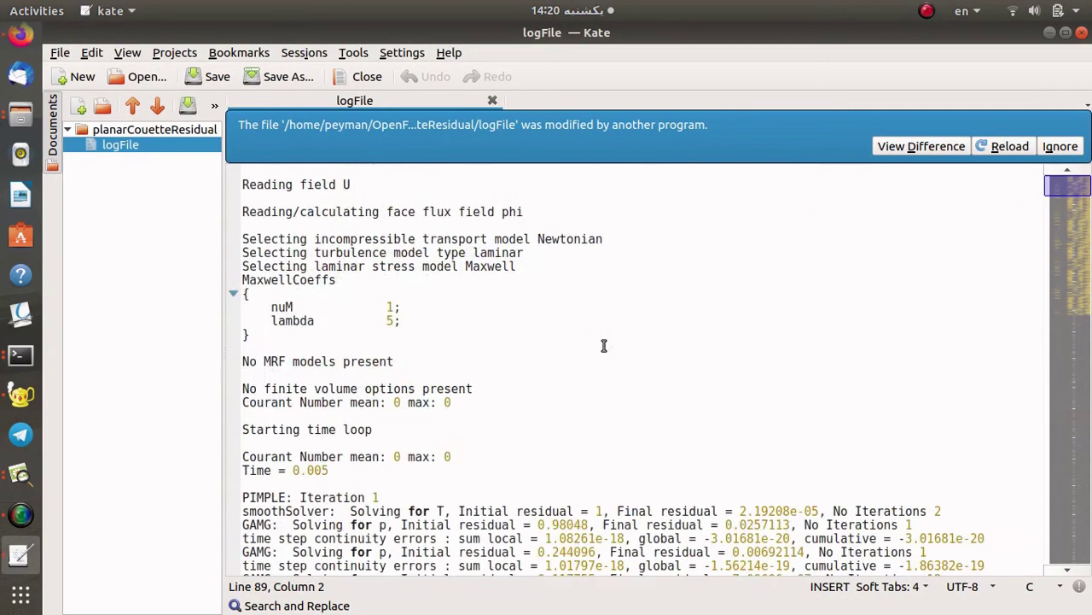
pyautogui.moveTo(381, 375); pyautogui.dragTo(251, 199)
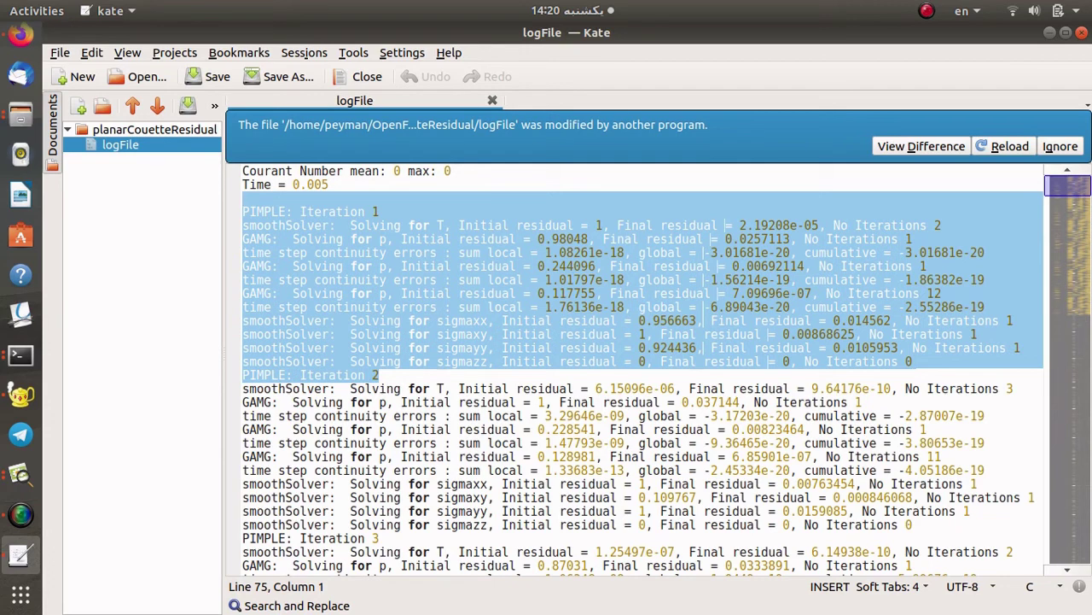
# Interrupt the running command in the terminal and plot logFile with pyFoamPlotWatcher.py, placing the Residuals graph beside the Continuity graph
pyautogui.click(21, 355)
pyautogui.click(145, 301)
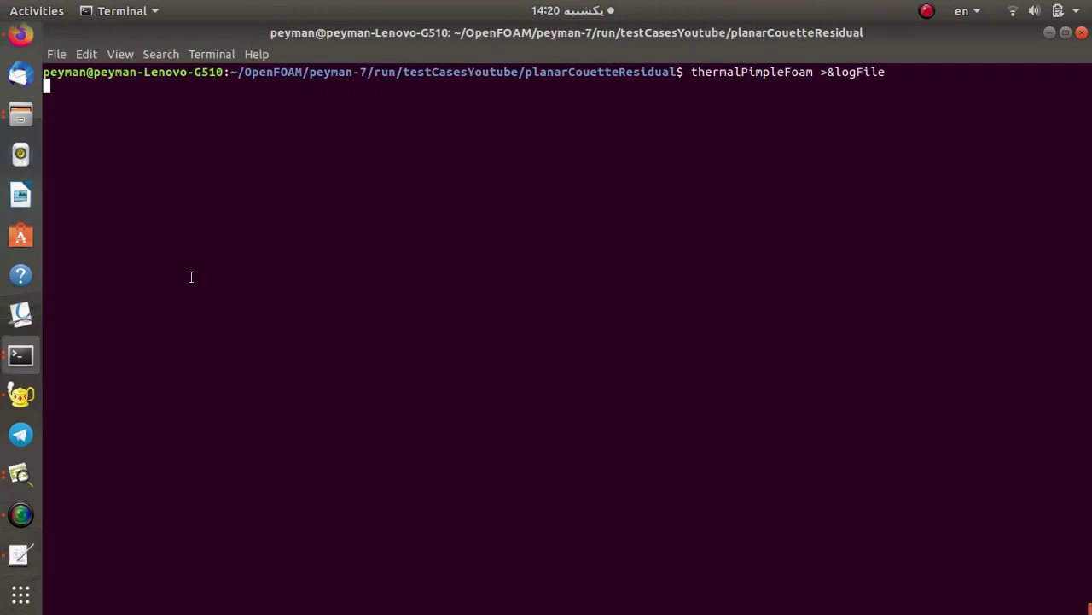
pyautogui.hotkey('ctrl', 'c')
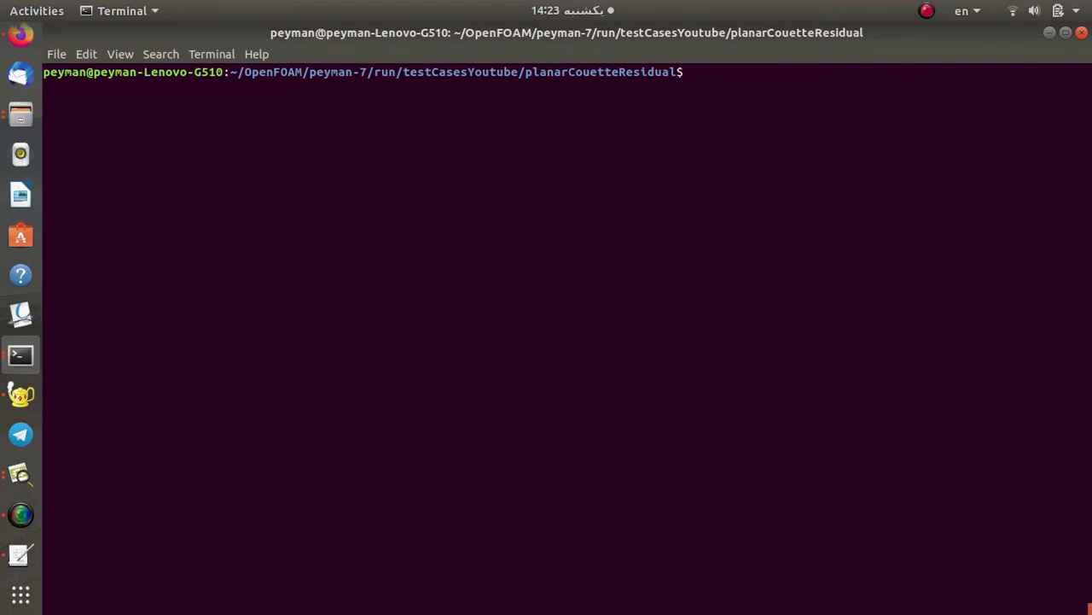
pyautogui.write('pyFoamPlotW')
pyautogui.press('Tab')
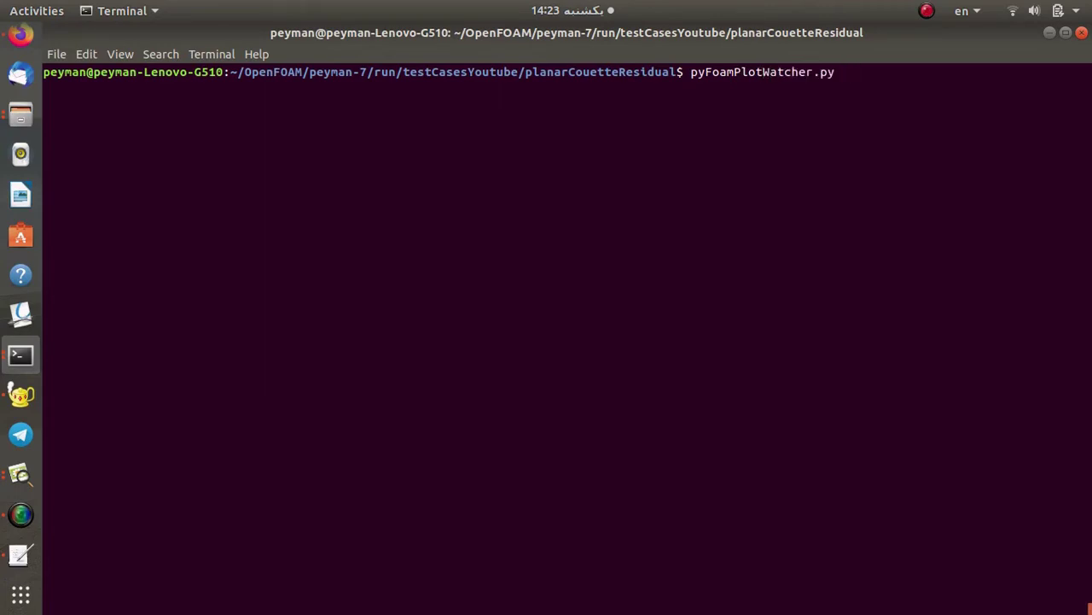
pyautogui.write('logFile')
pyautogui.press('Return')
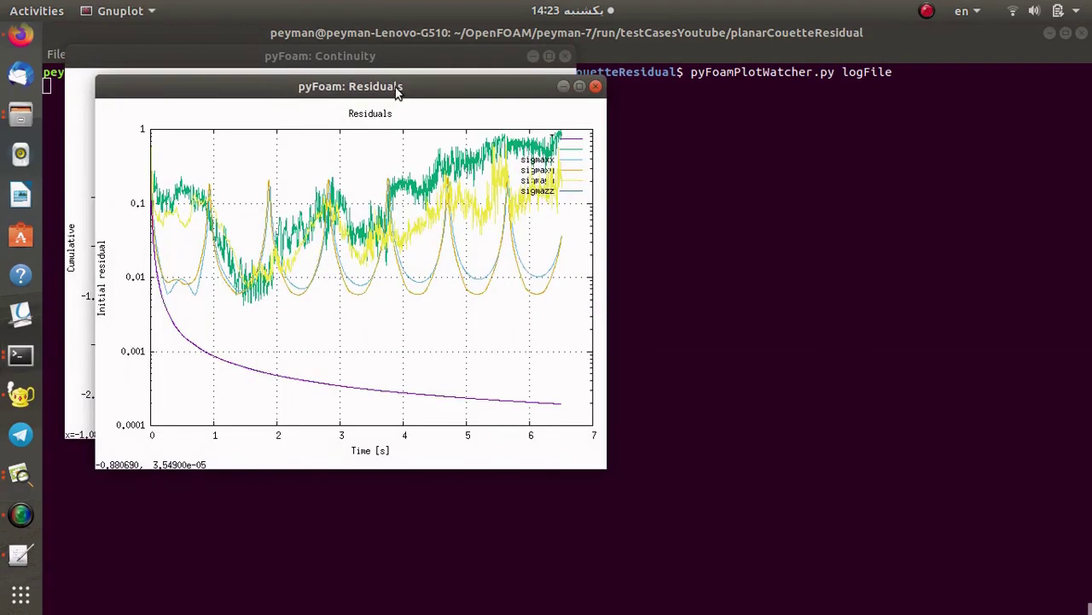
pyautogui.moveTo(394, 86); pyautogui.dragTo(827, 114)
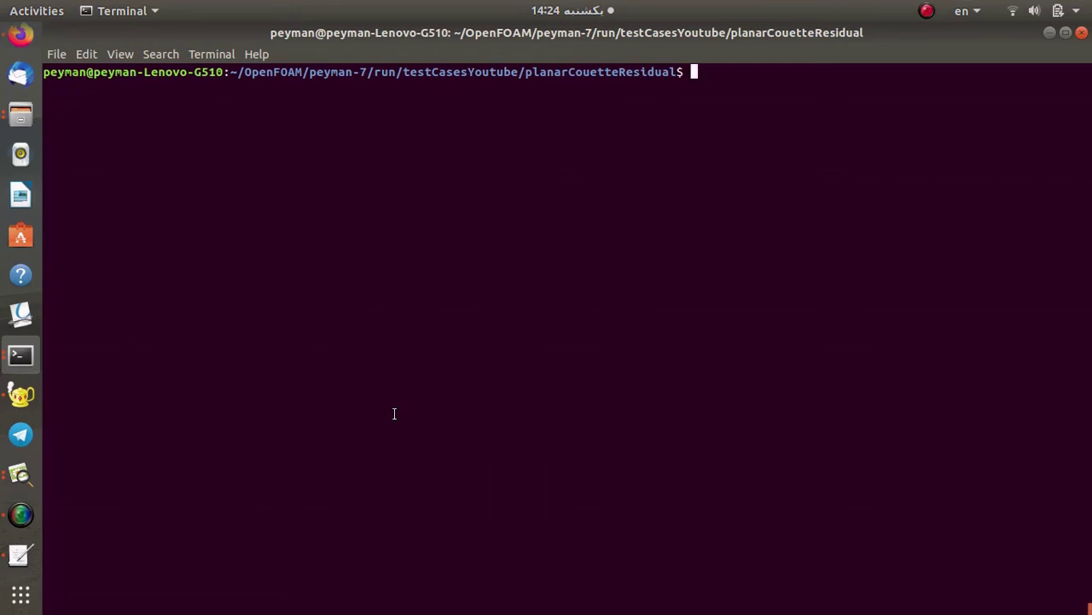
# Run pyFoamPlotWatcher.py on logFile with the options --hardcopy and --format-of-hardcopy=png to save the graphs as images
pyautogui.write('pyFoamPlotWatcher.py logFile --hardcopy --format-of-hardcopy=png')
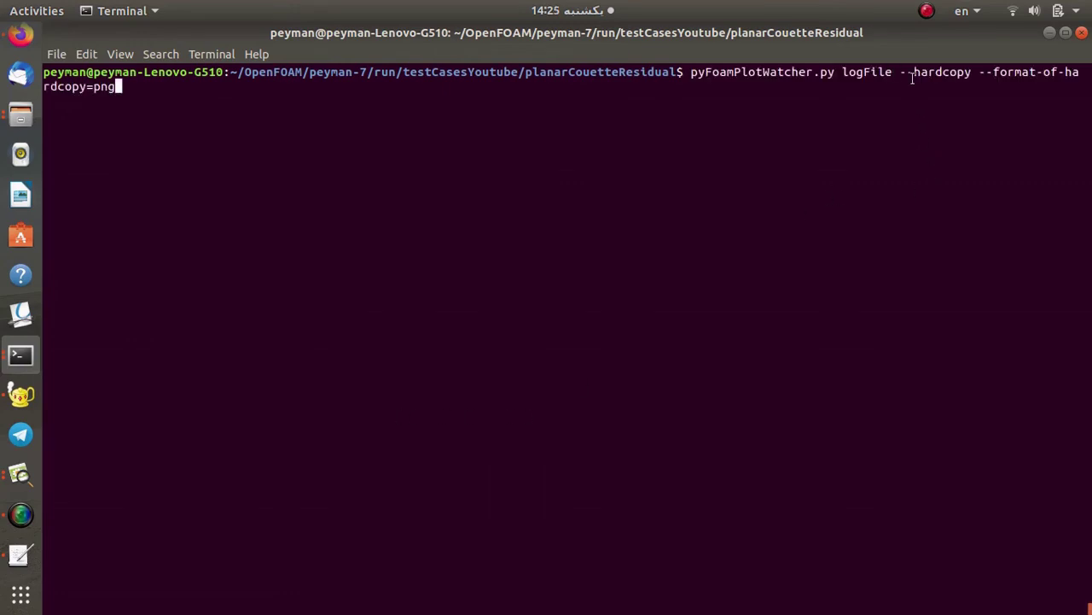
pyautogui.moveTo(901, 71); pyautogui.dragTo(1065, 73)
pyautogui.click(999, 78)
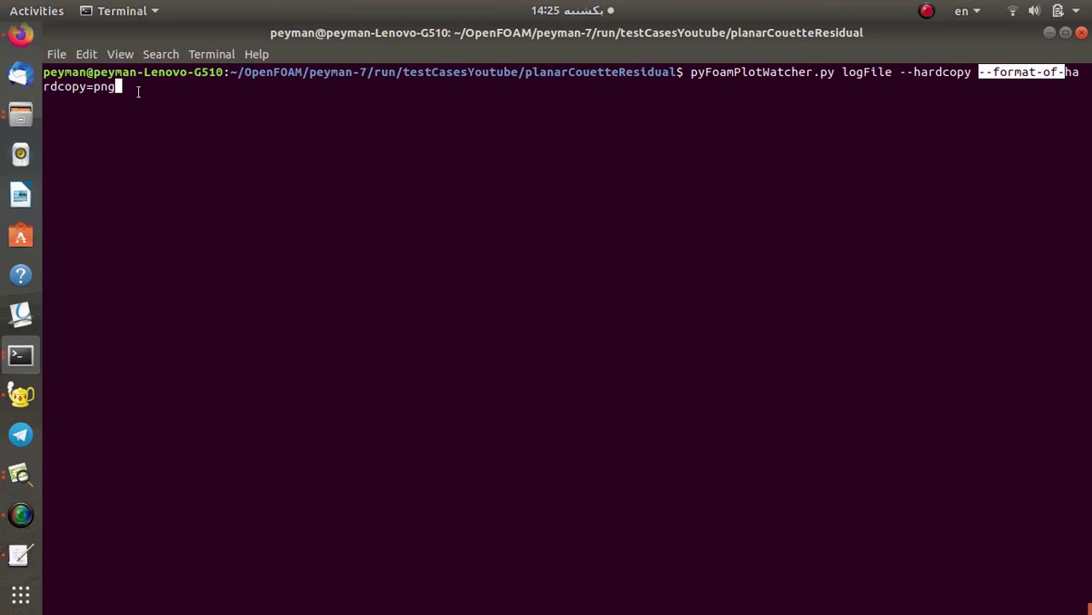
pyautogui.press('Return')
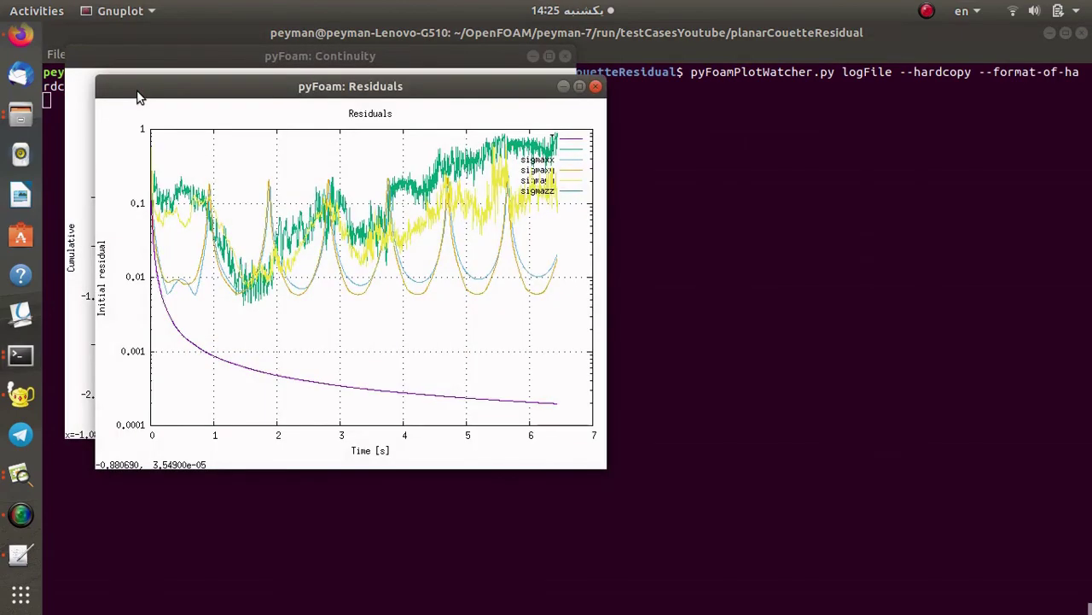
# Move the Residuals and Continuity graphs apart to view both, and stop the plot watcher in the terminal
pyautogui.moveTo(139, 92); pyautogui.dragTo(625, 87)
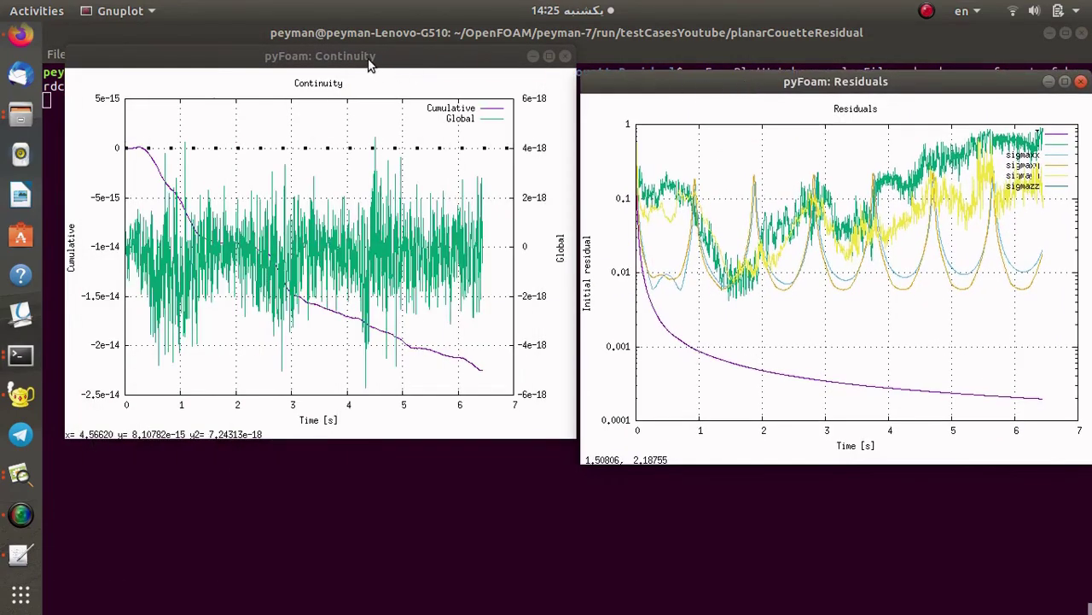
pyautogui.moveTo(369, 66); pyautogui.dragTo(526, 173)
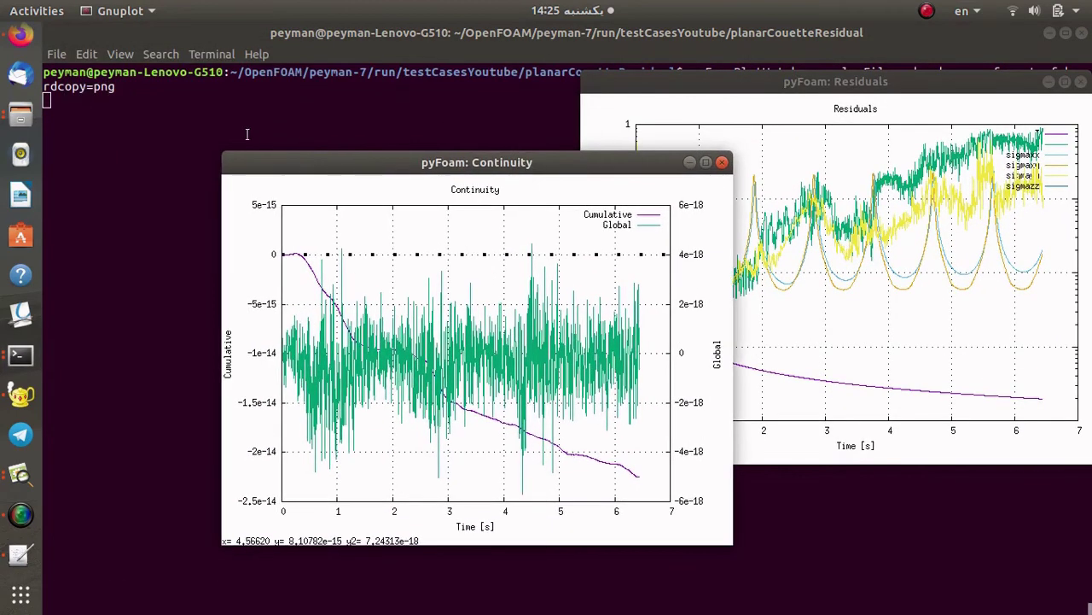
pyautogui.click(189, 103)
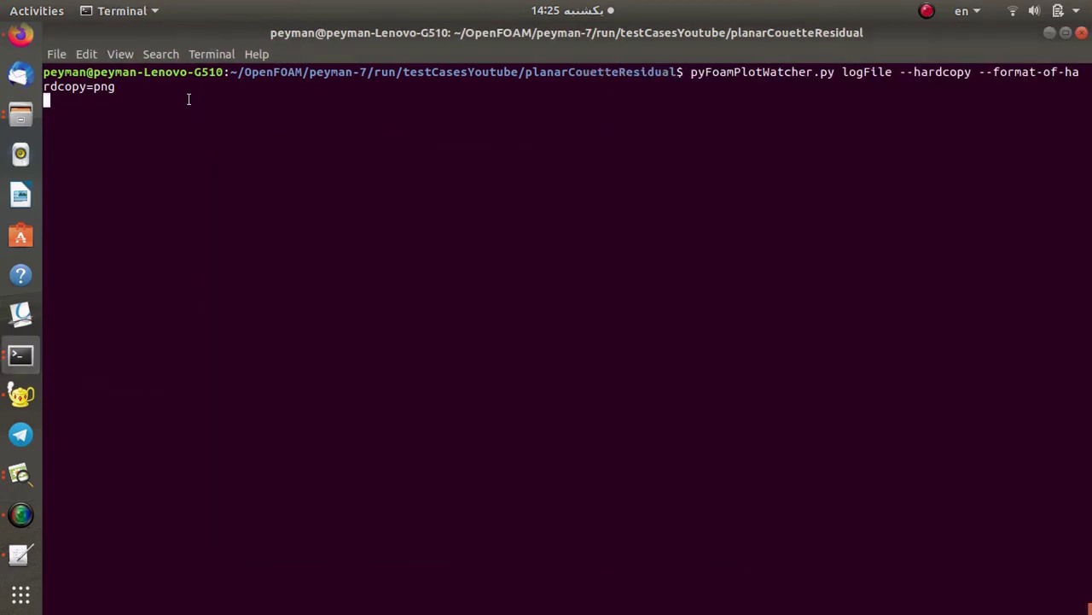
pyautogui.hotkey('ctrl', 'c')
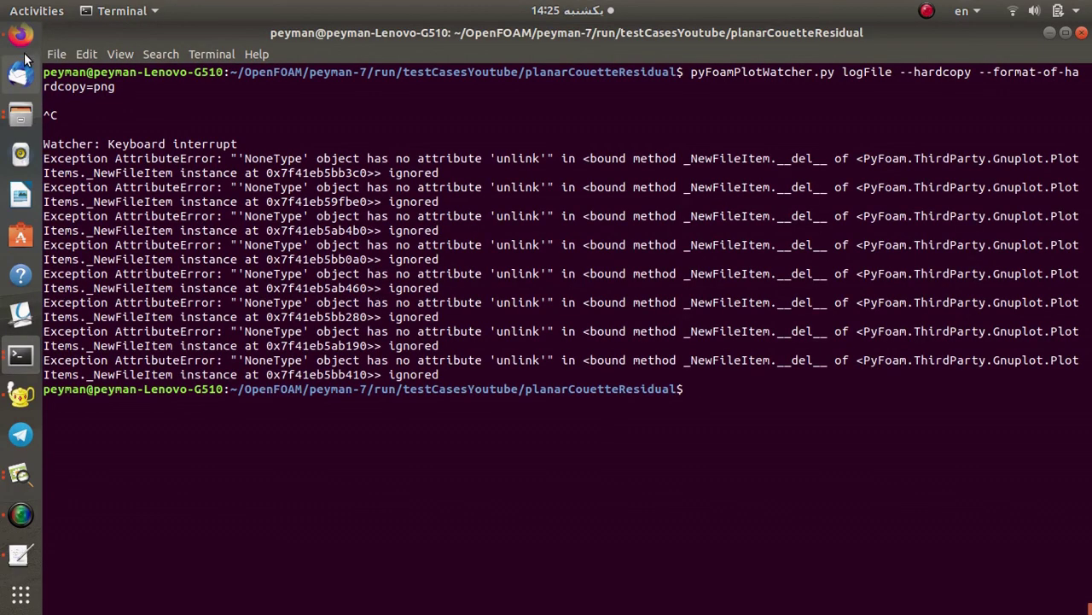
# Open the saved residuals image linear.png from the planarCouetteResidual case folder
pyautogui.click(21, 115)
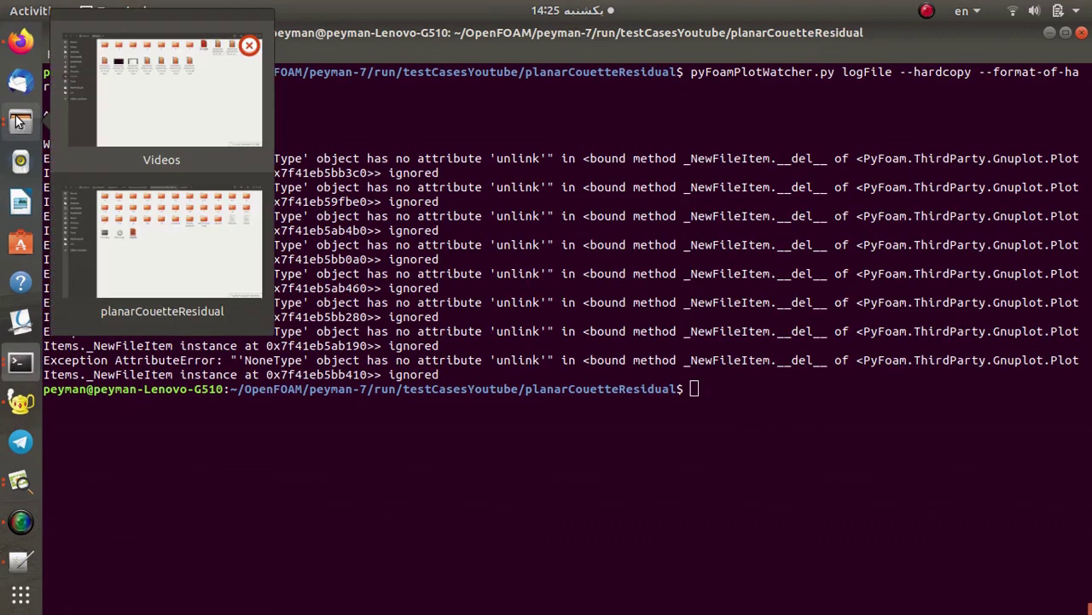
pyautogui.click(143, 213)
pyautogui.click(338, 285)
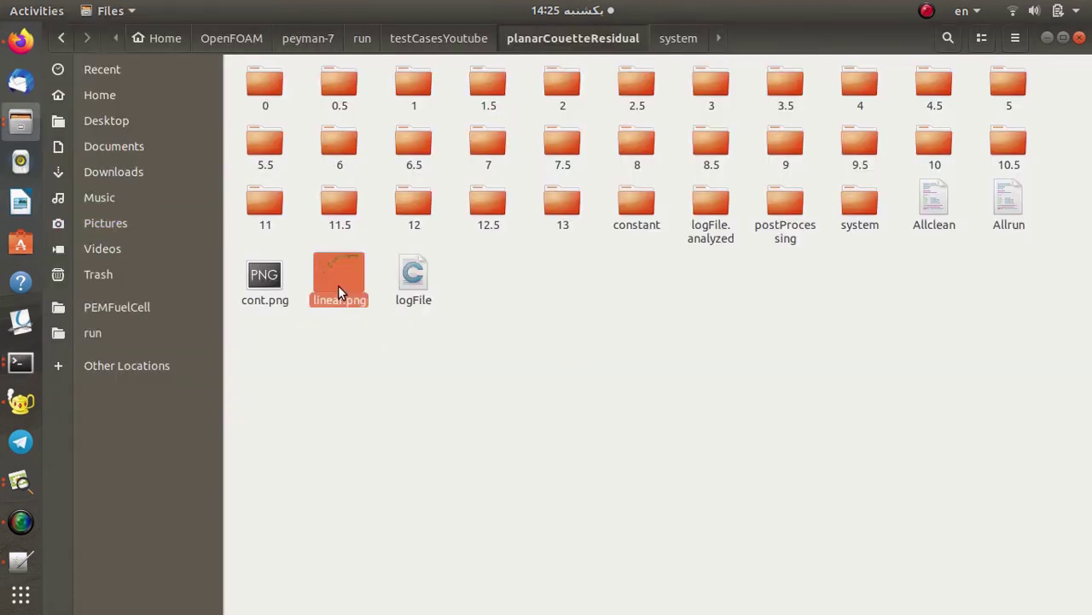
pyautogui.doubleClick(337, 285)
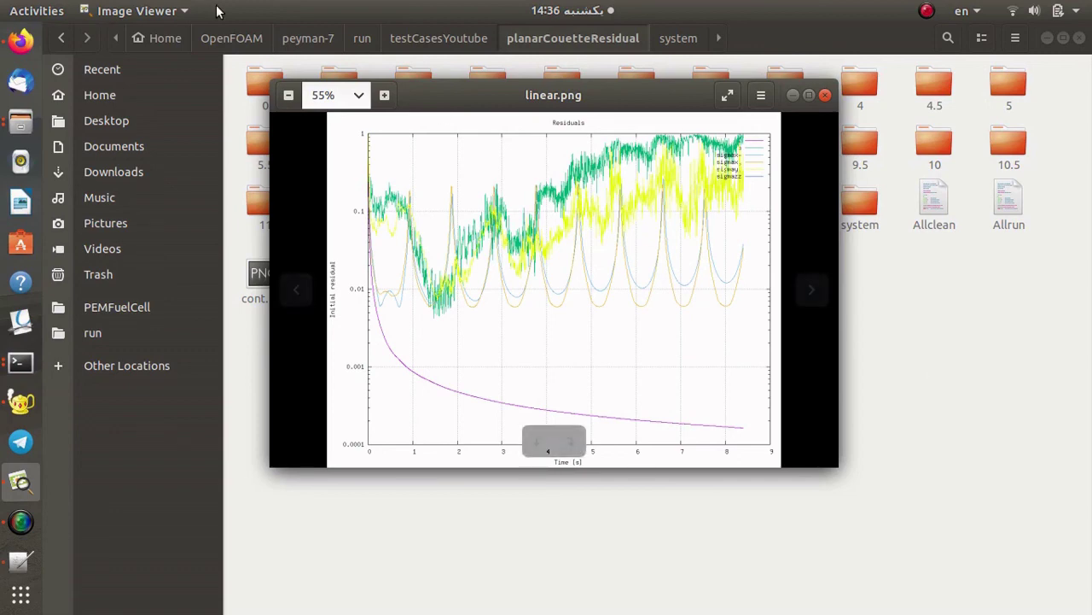
# Switch to Firefox to view the OpenFOAM product category on the Hyper Lyceum site
pyautogui.click(36, 46)
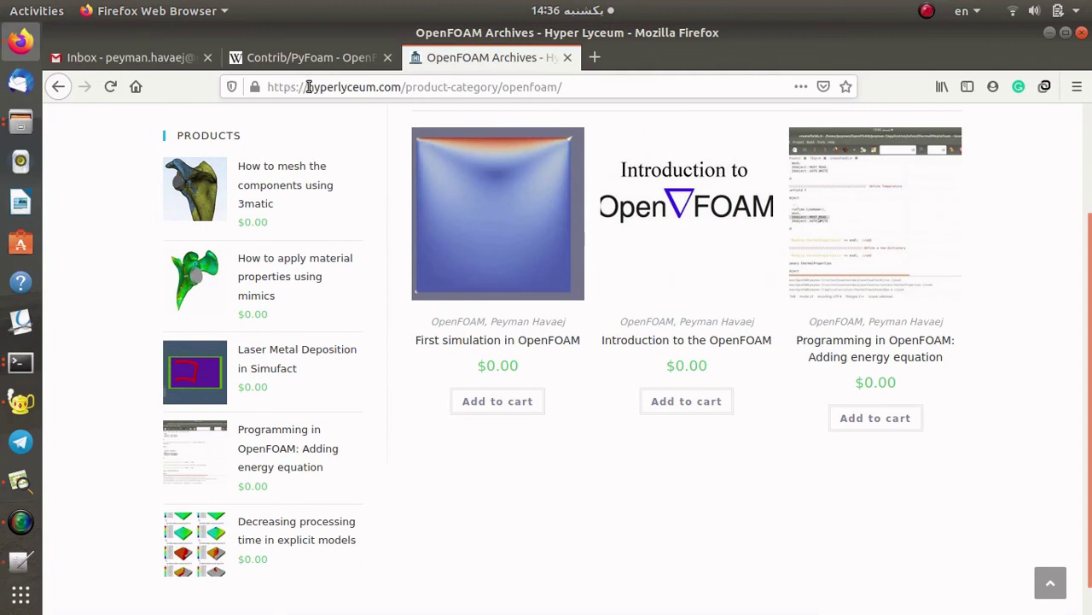